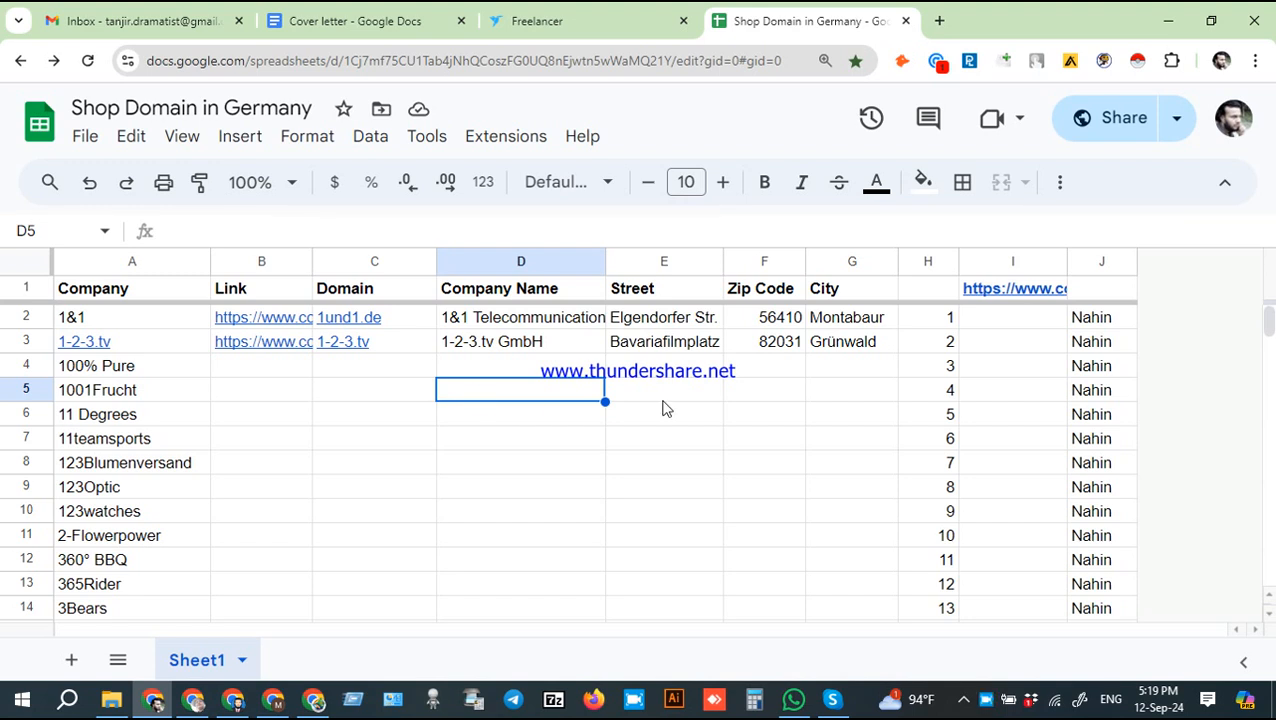
click(544, 399)
click(650, 393)
click(524, 392)
click(647, 394)
click(575, 392)
click(660, 392)
click(574, 393)
click(650, 394)
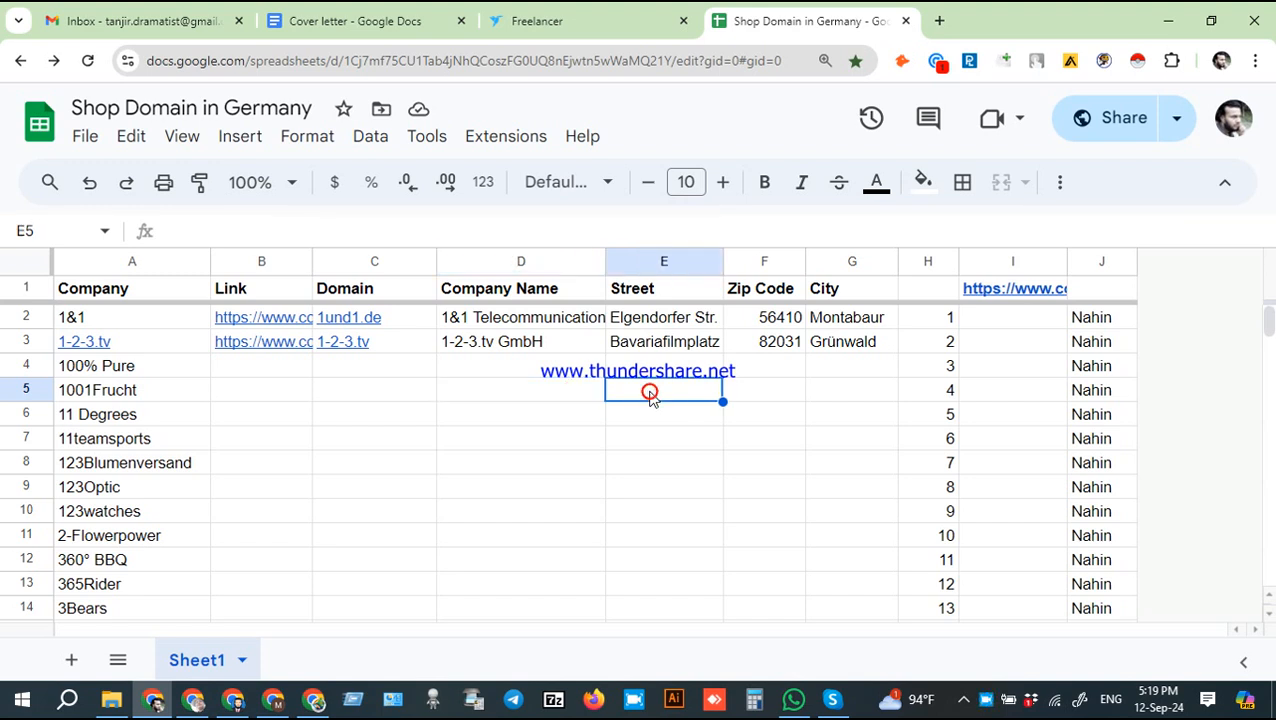
click(585, 394)
click(651, 397)
click(567, 391)
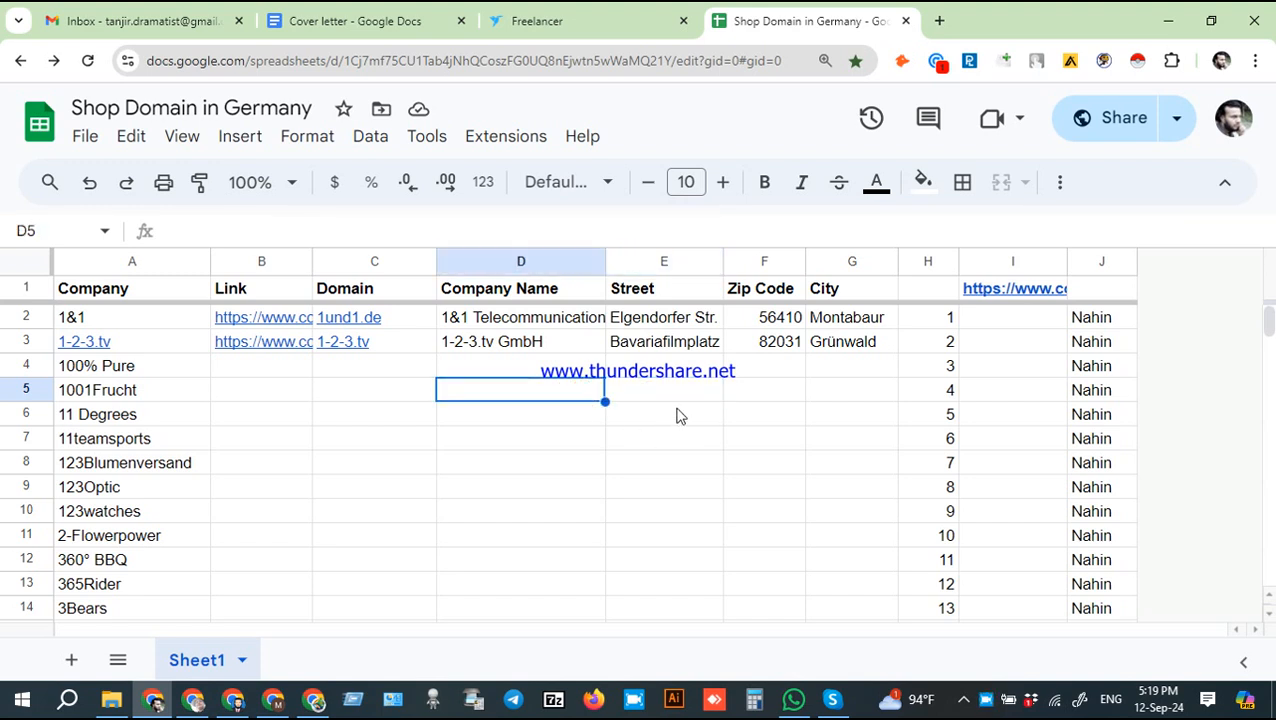
click(647, 392)
click(541, 392)
click(648, 393)
click(570, 398)
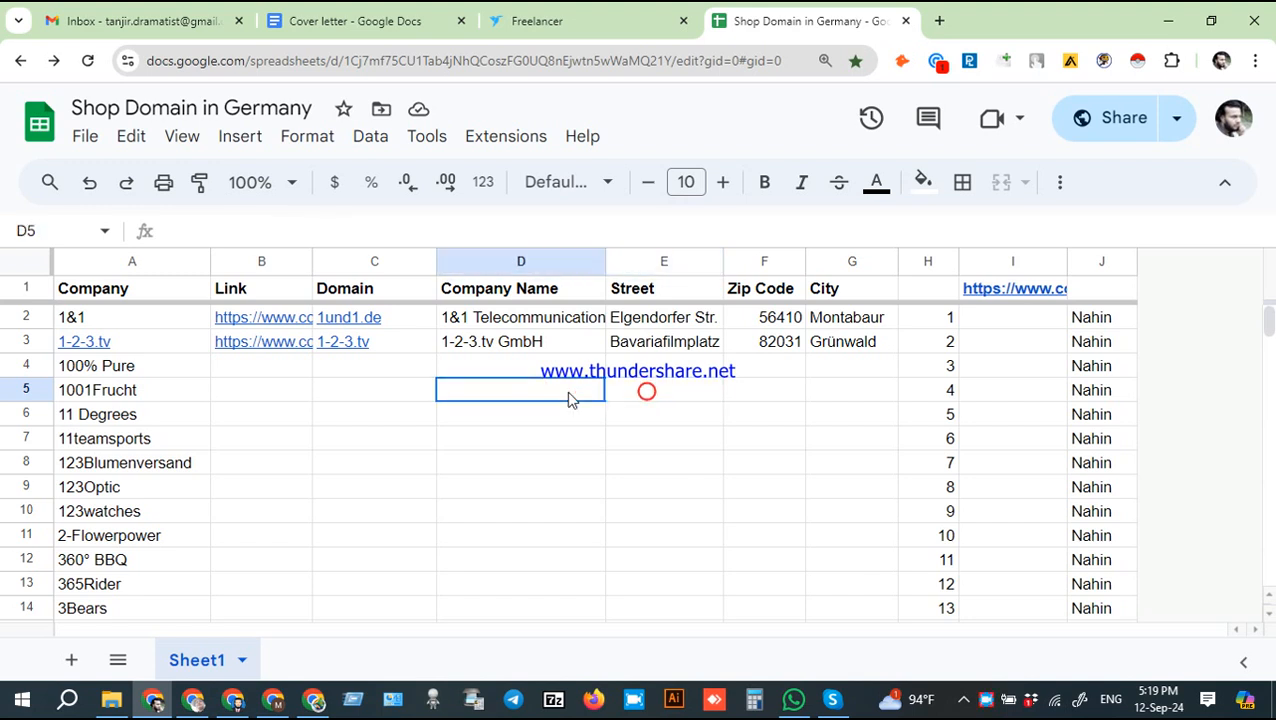
click(660, 375)
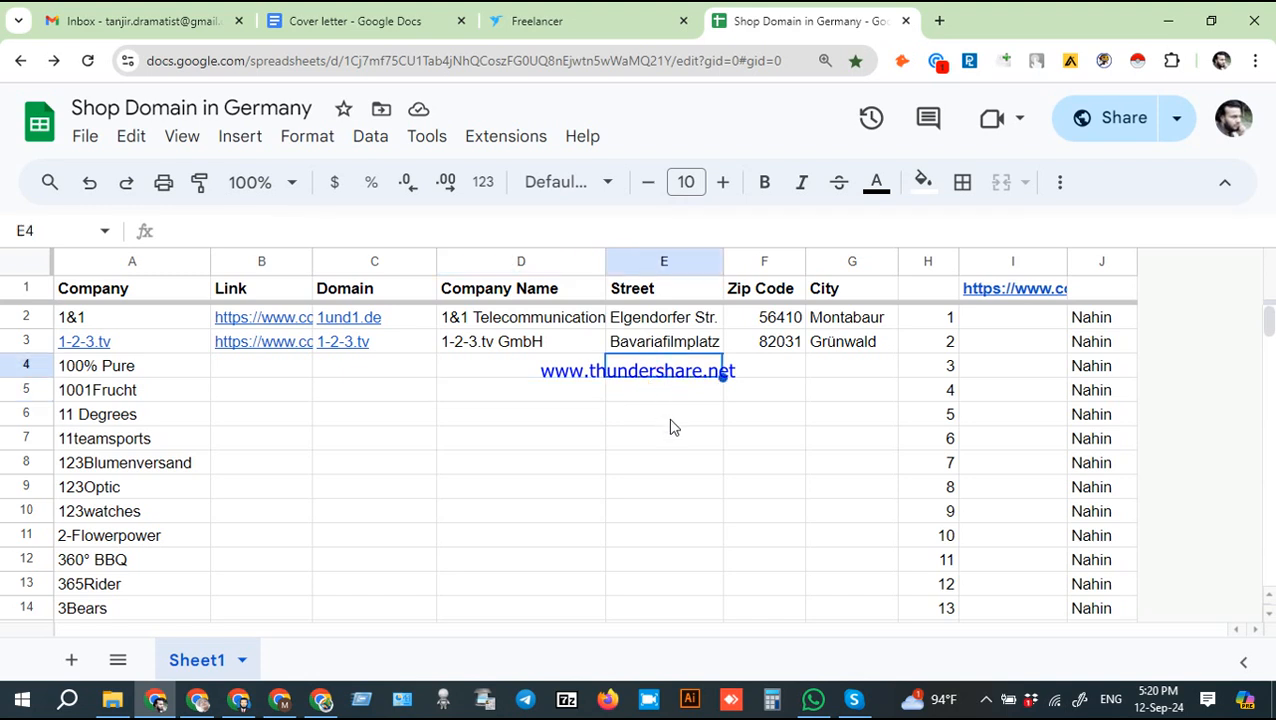
Open the coupons.de/anbieter link stored in cell I1 and dismiss the page's translation prompt
click(990, 292)
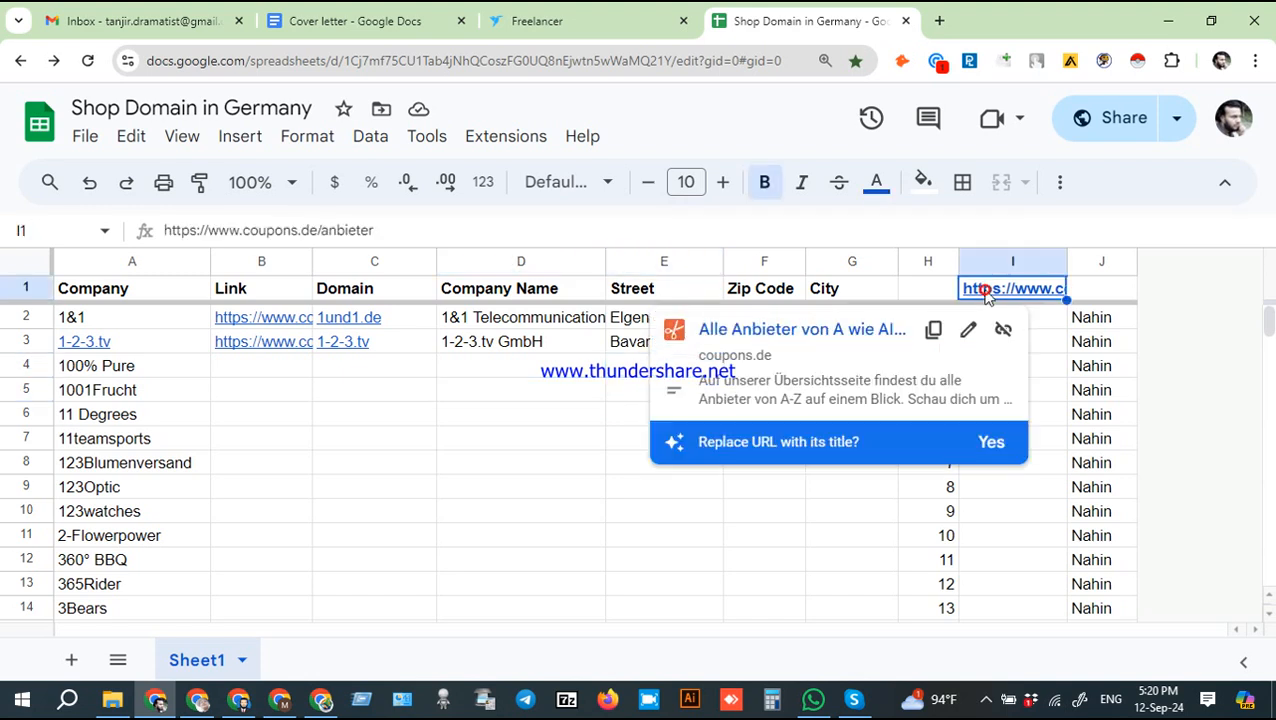
click(776, 330)
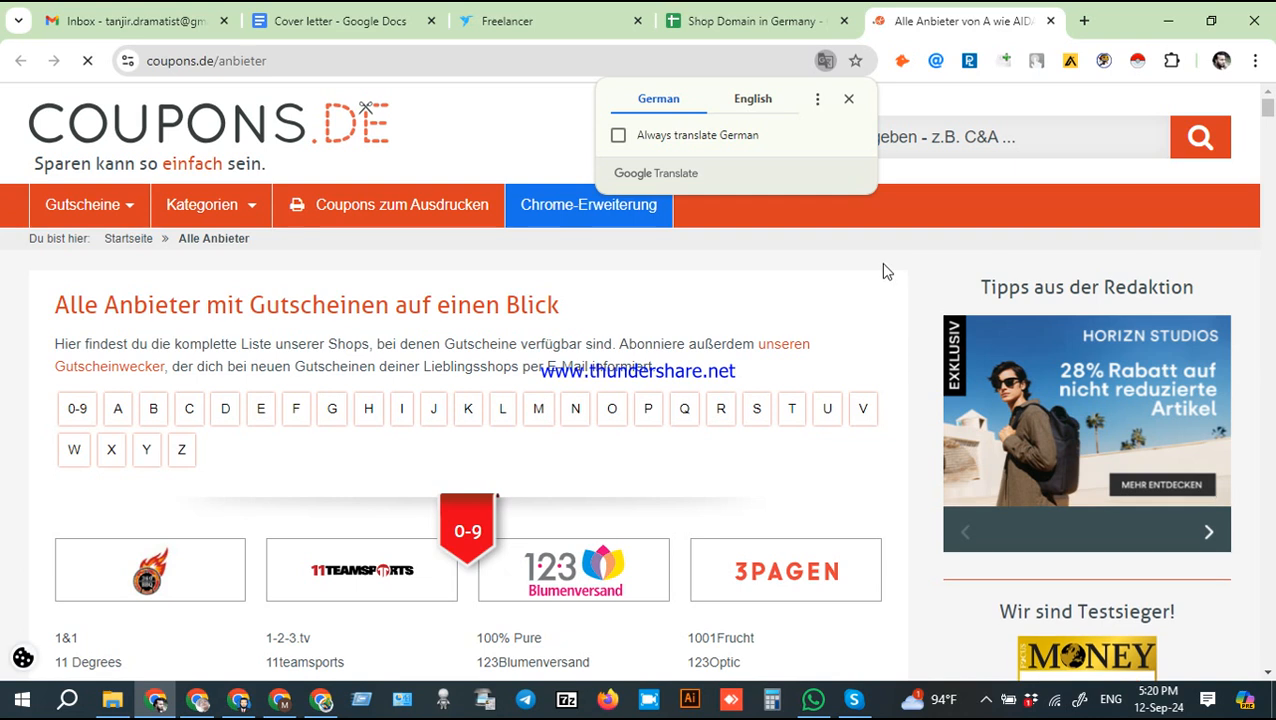
click(864, 246)
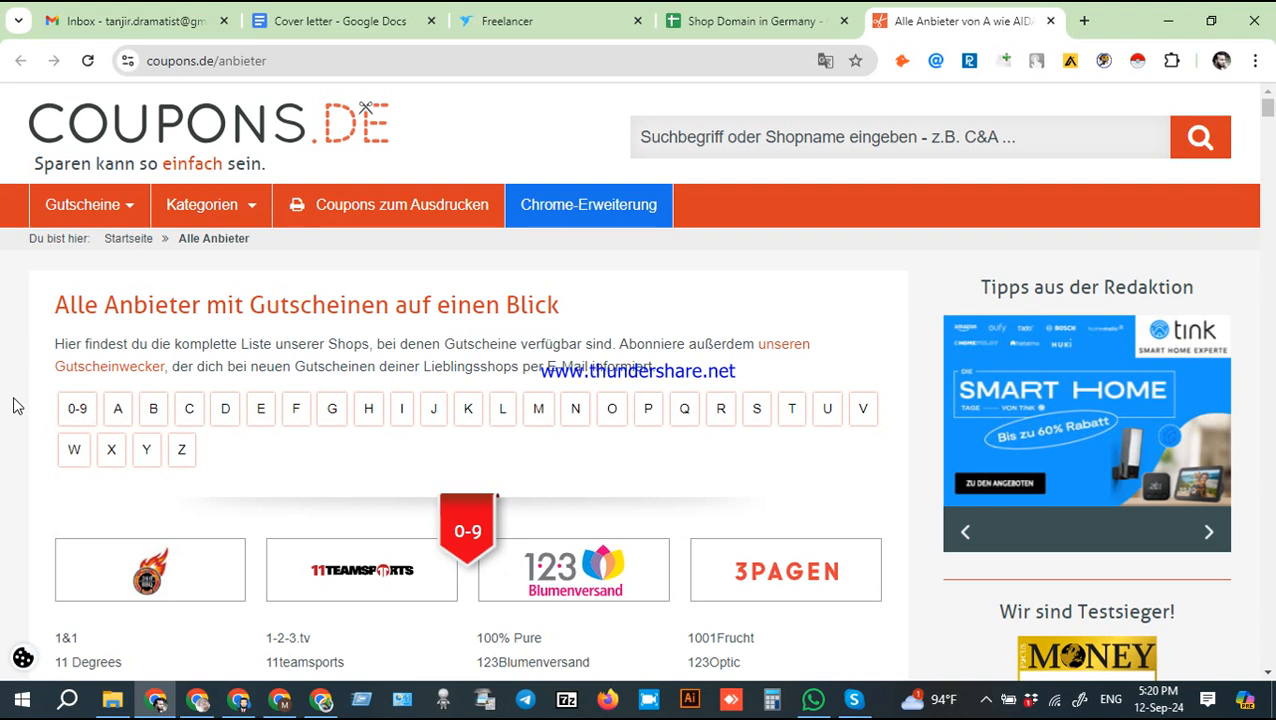
click(77, 410)
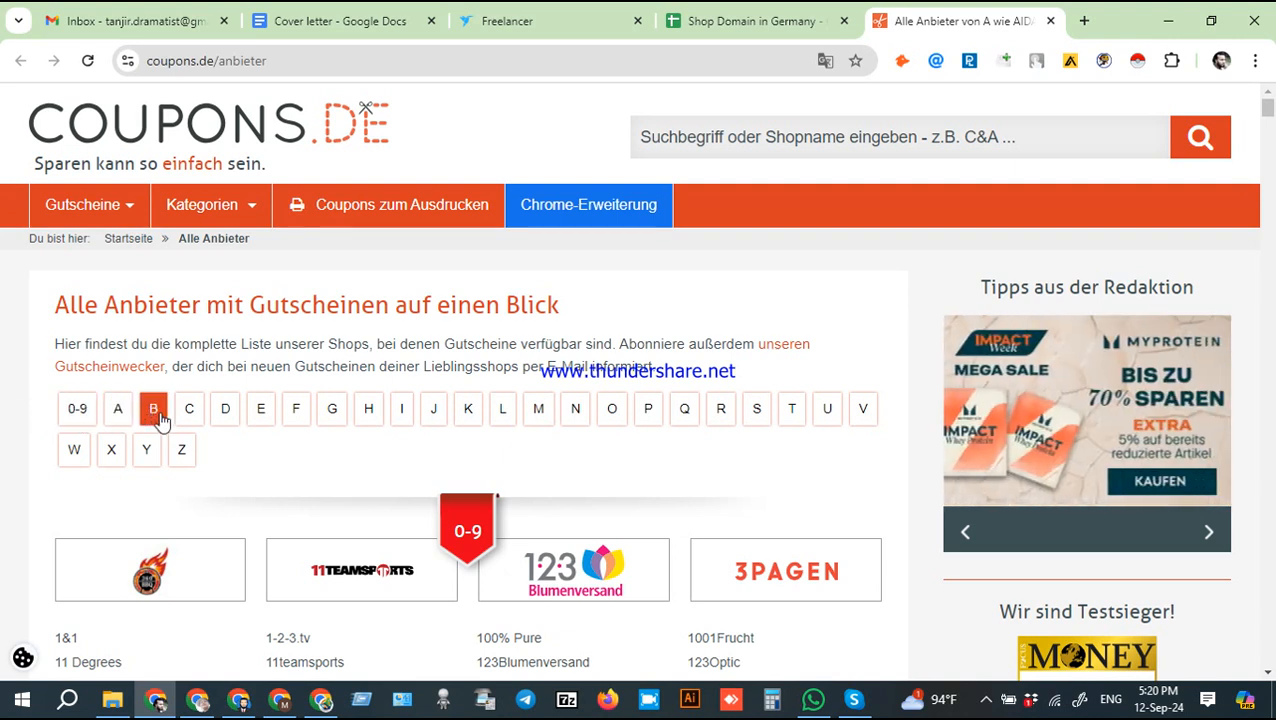
Switch to the Shop Domain in Germany sheet, review the Company column down to row 332 and select C&A there
click(735, 18)
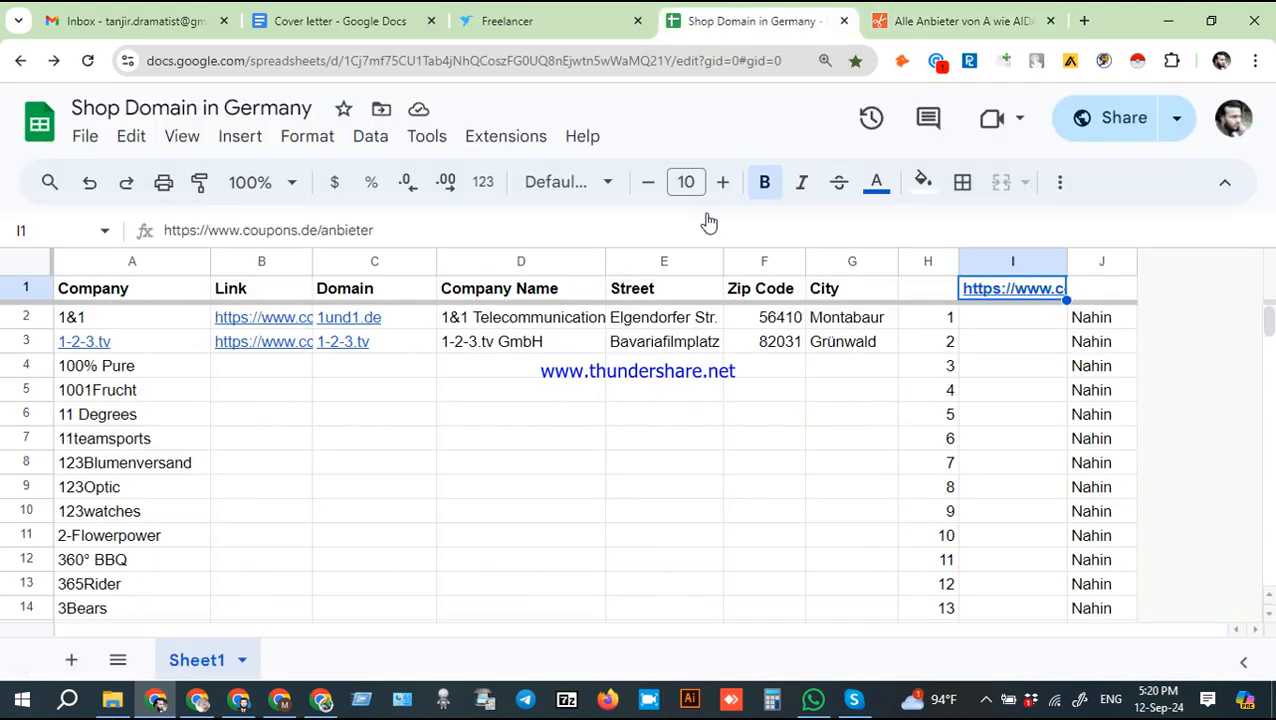
click(340, 480)
scroll(305, 524, down, 12)
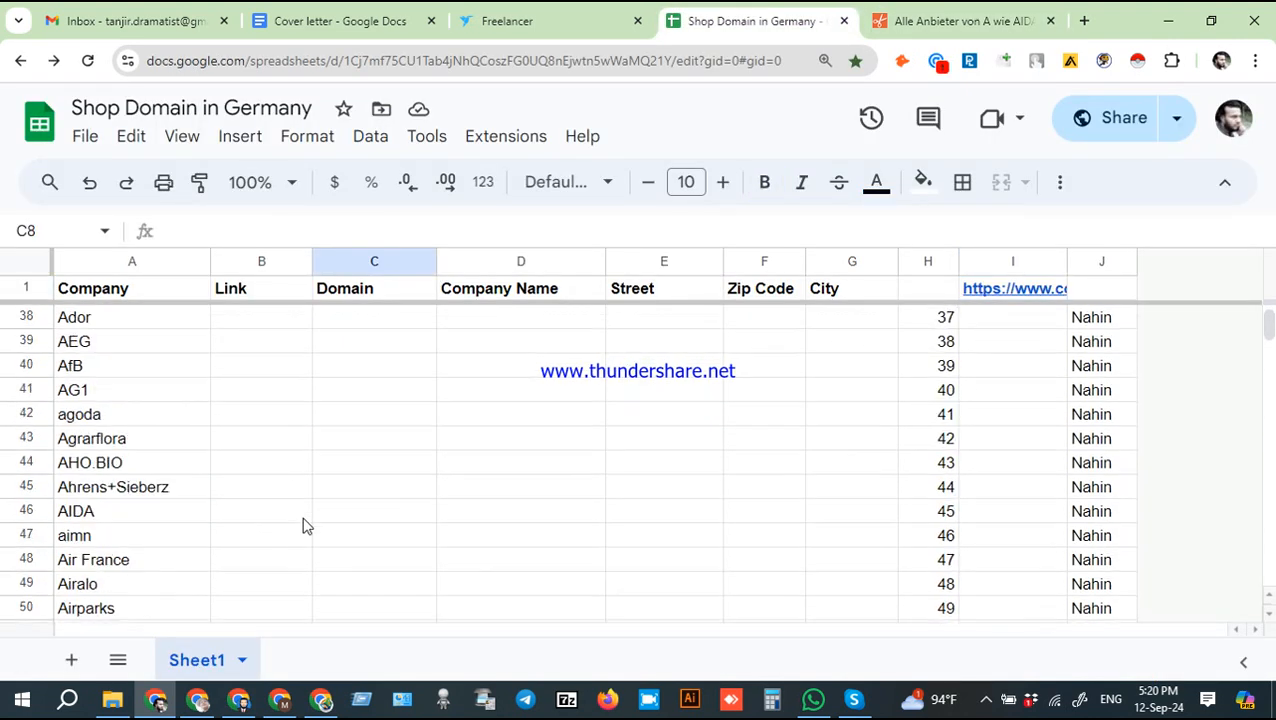
scroll(1074, 447, down, 20)
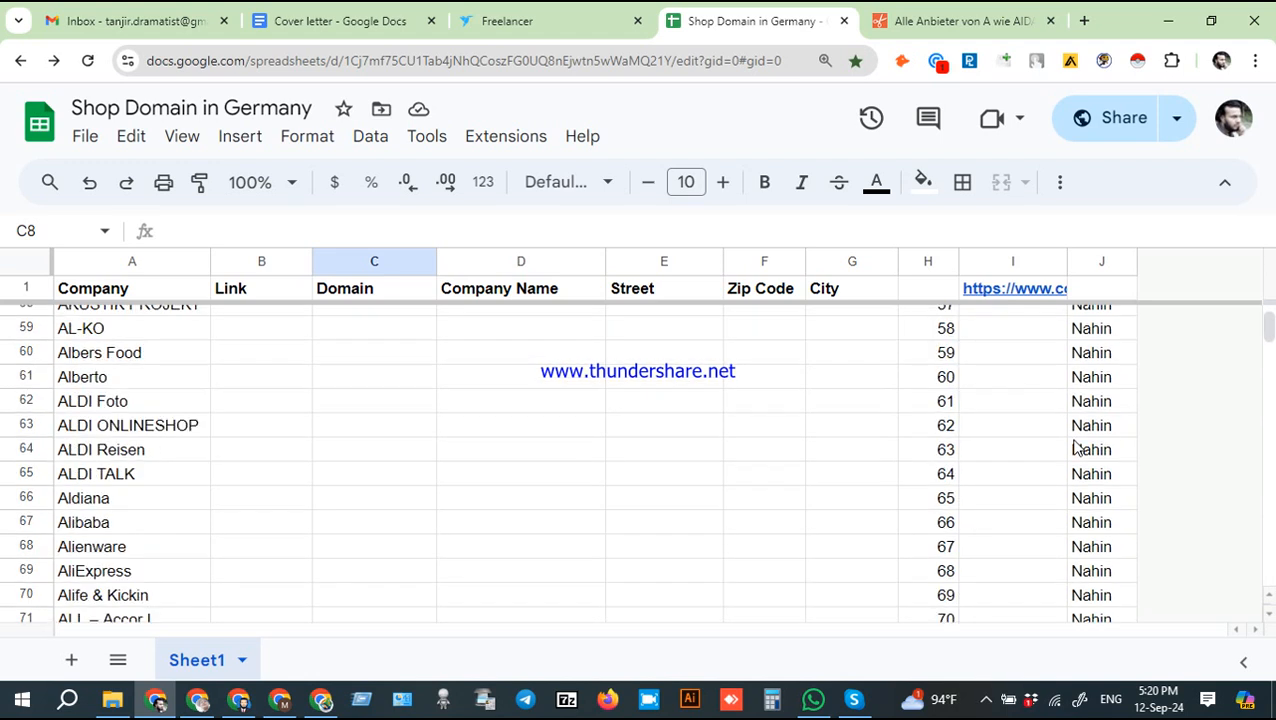
scroll(587, 476, down, 20)
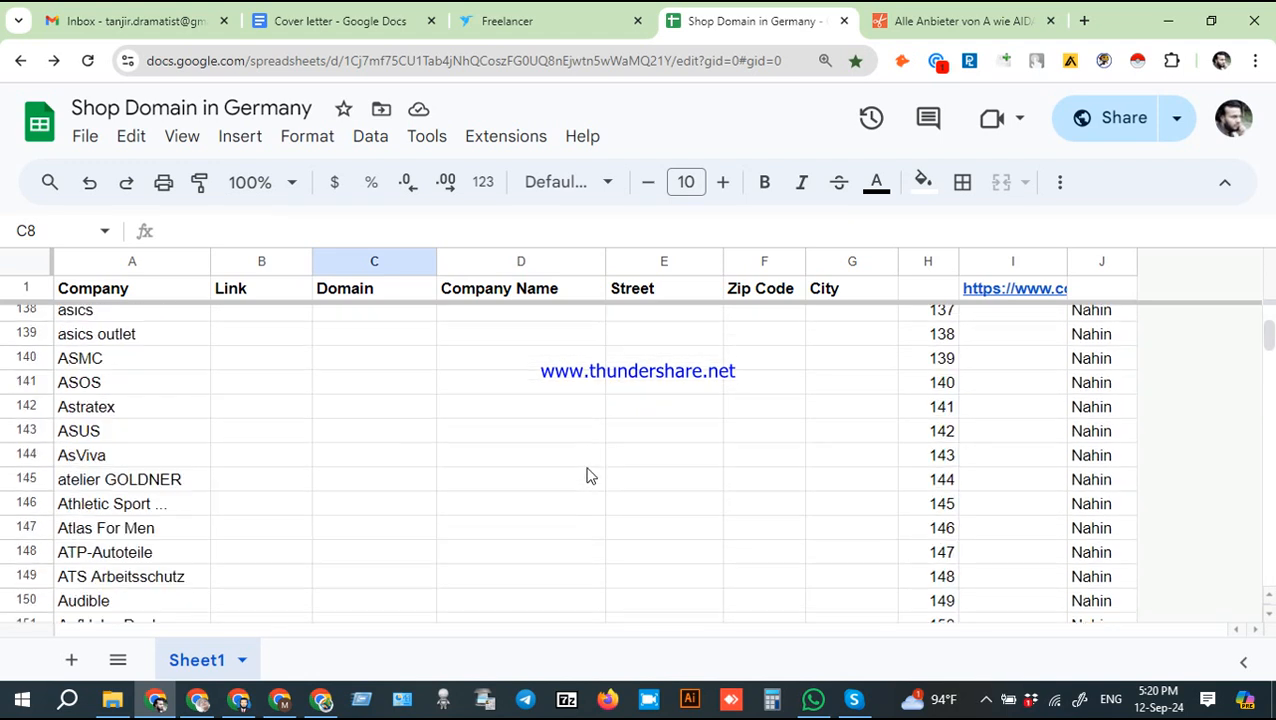
scroll(584, 476, down, 20)
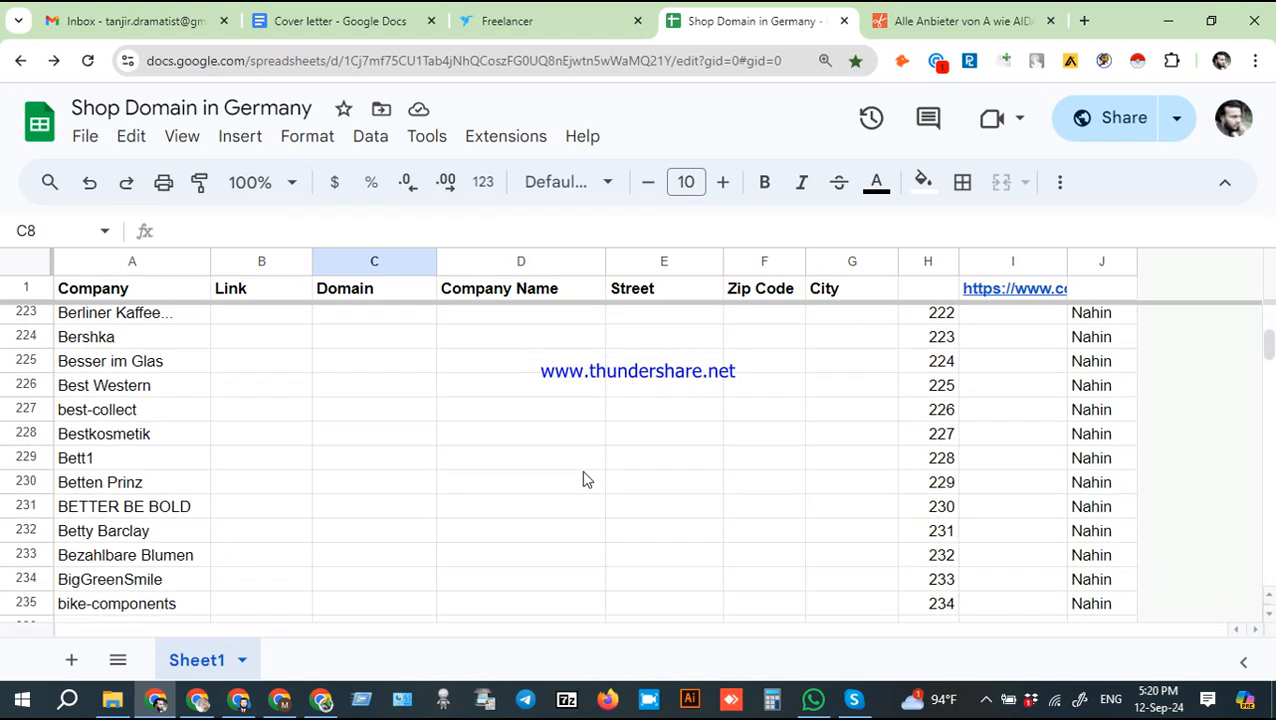
scroll(585, 479, down, 17)
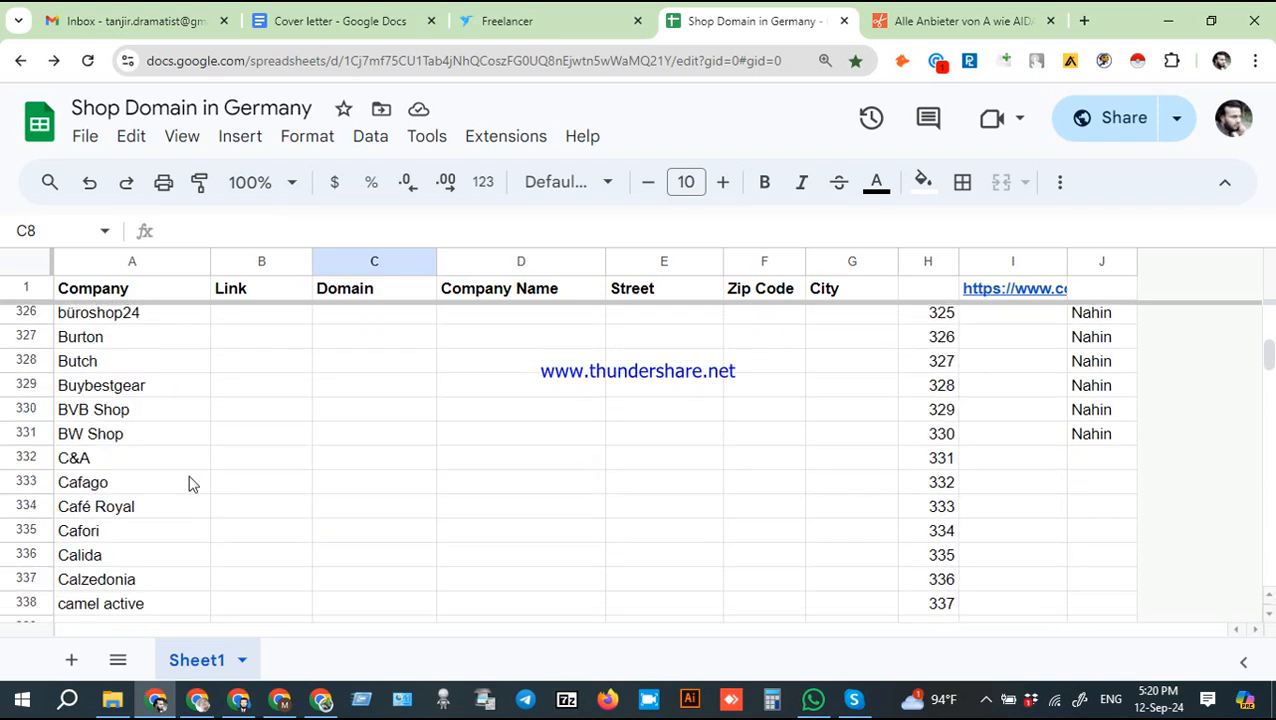
click(253, 466)
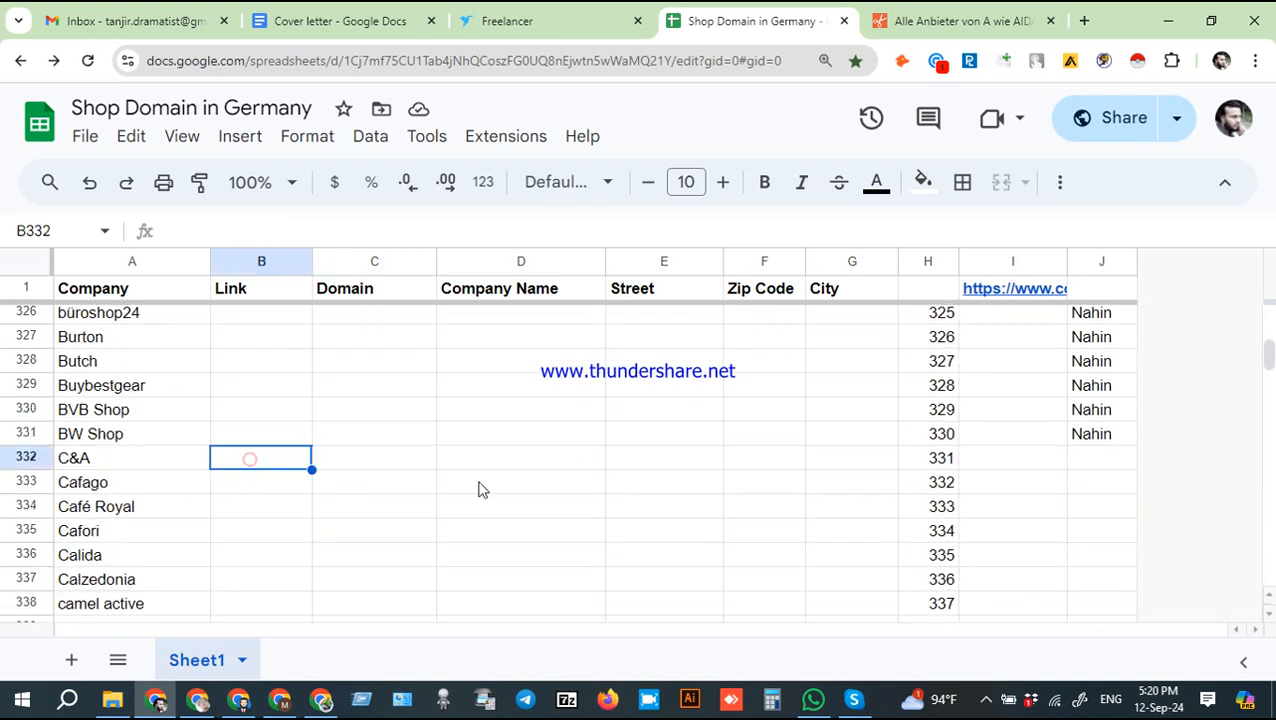
click(82, 462)
Jump to the letter C section of the coupons.de provider list and compare its first shops with the sheet's companies from row 332
click(905, 12)
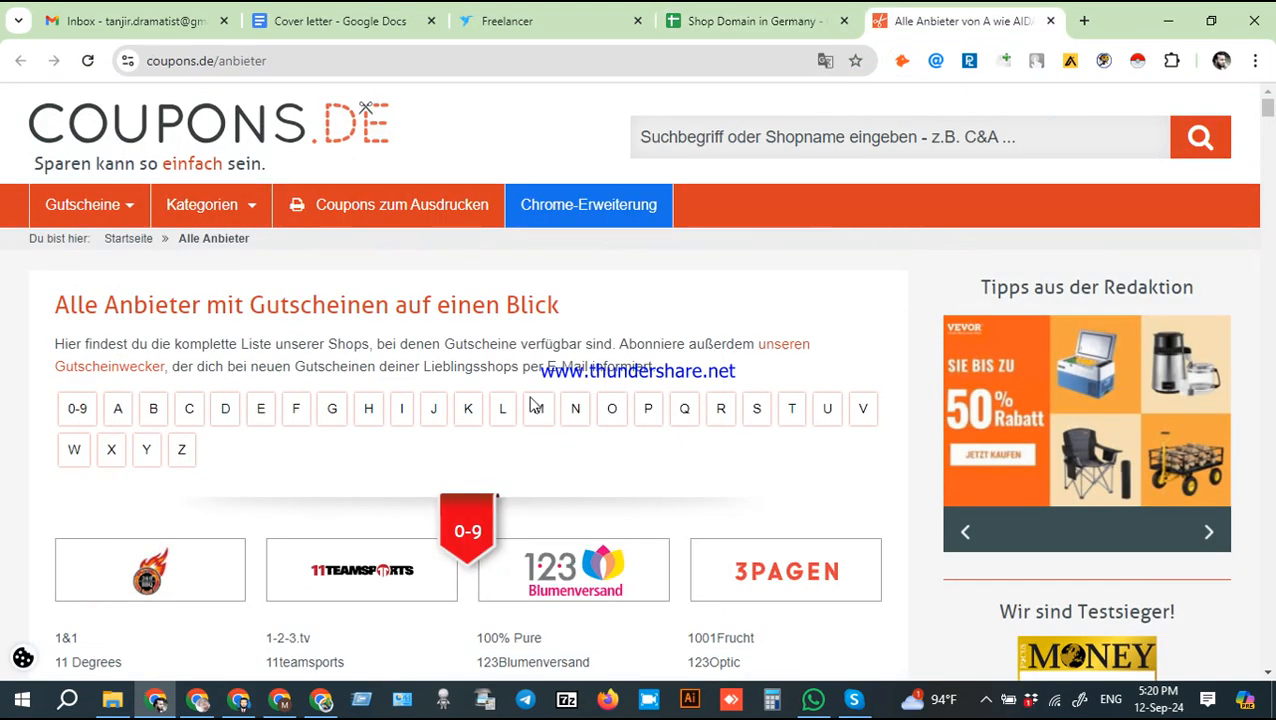
click(190, 409)
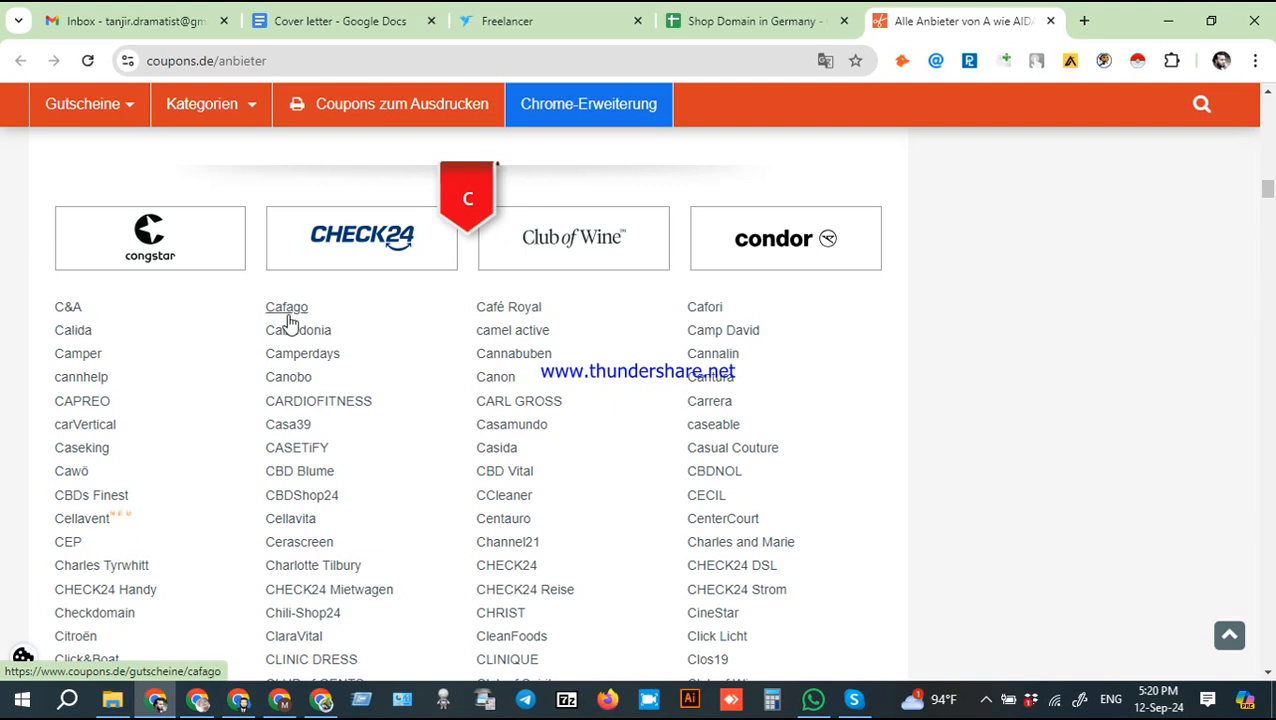
click(762, 12)
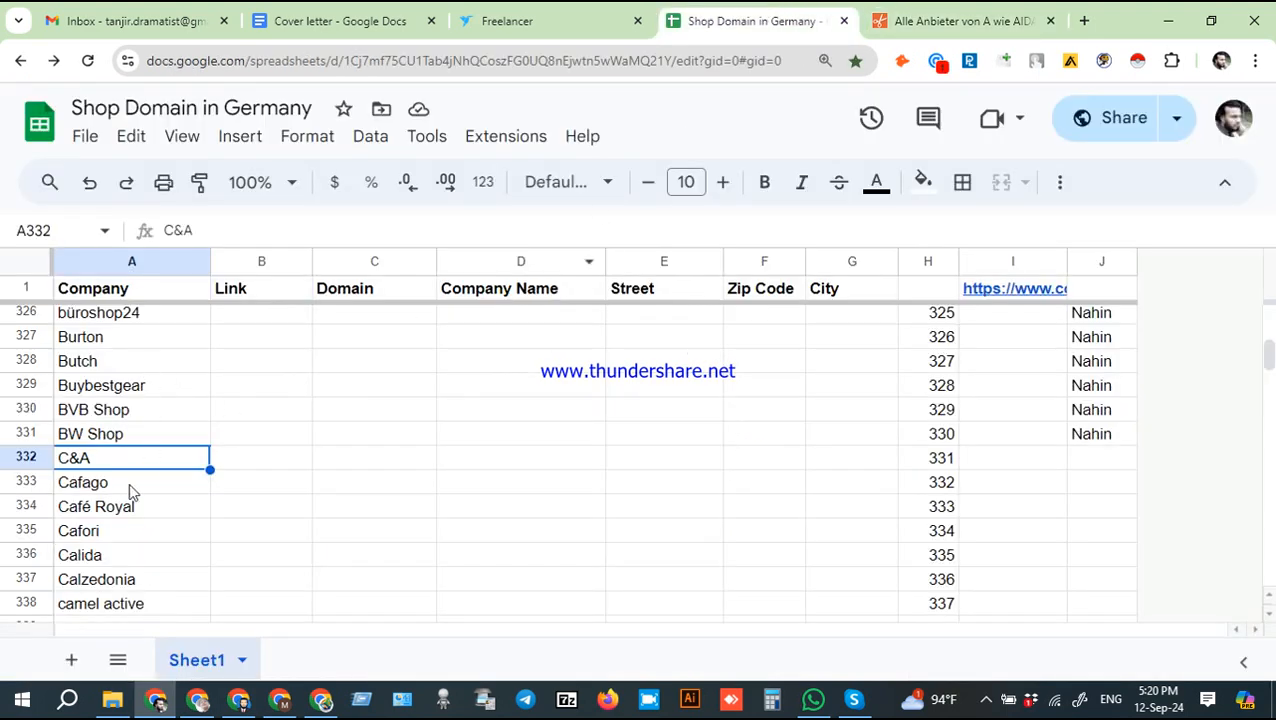
click(934, 18)
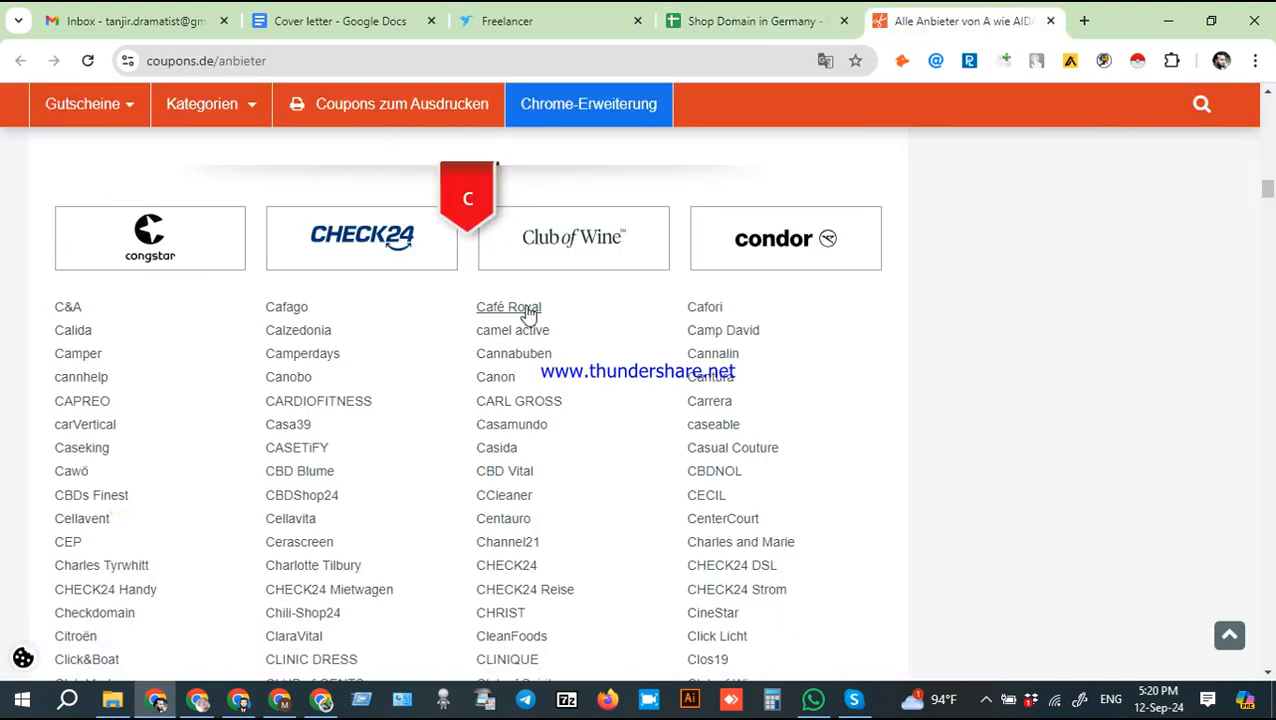
click(795, 12)
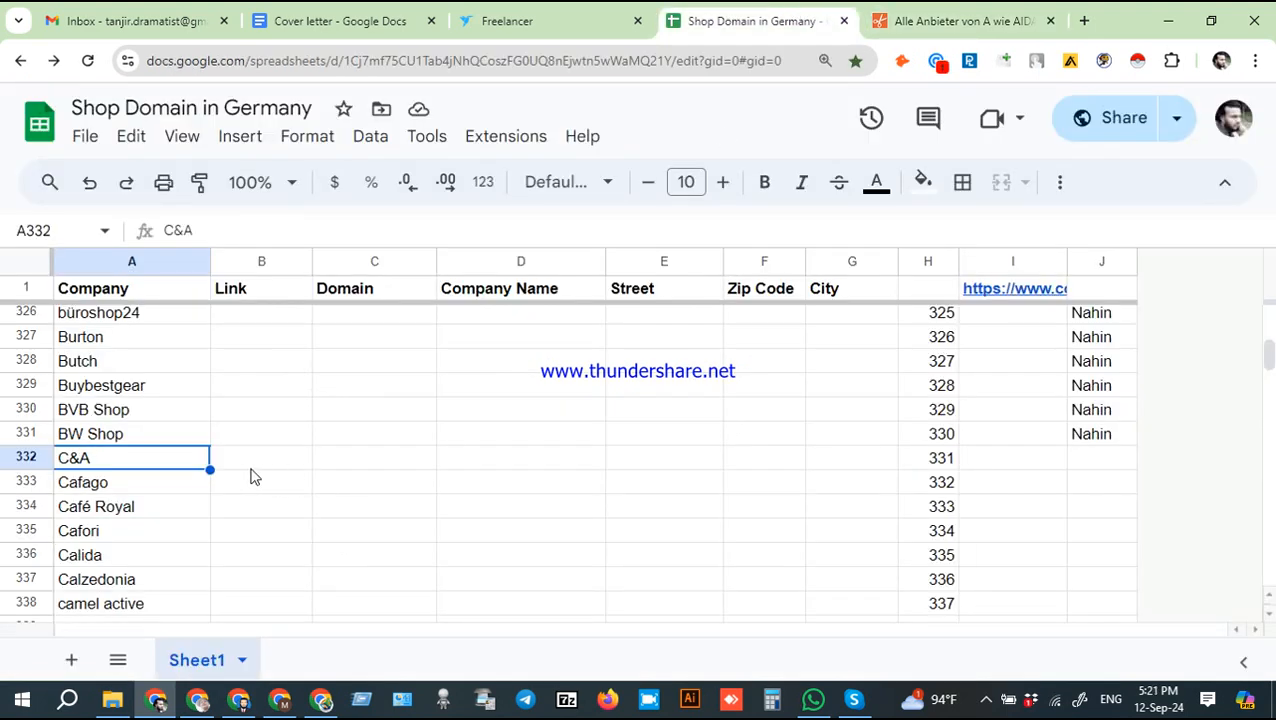
click(242, 462)
click(177, 462)
Copy the company name Cyberport from row 438 of the sheet and find it on the coupons.de provider page
scroll(290, 500, down, 17)
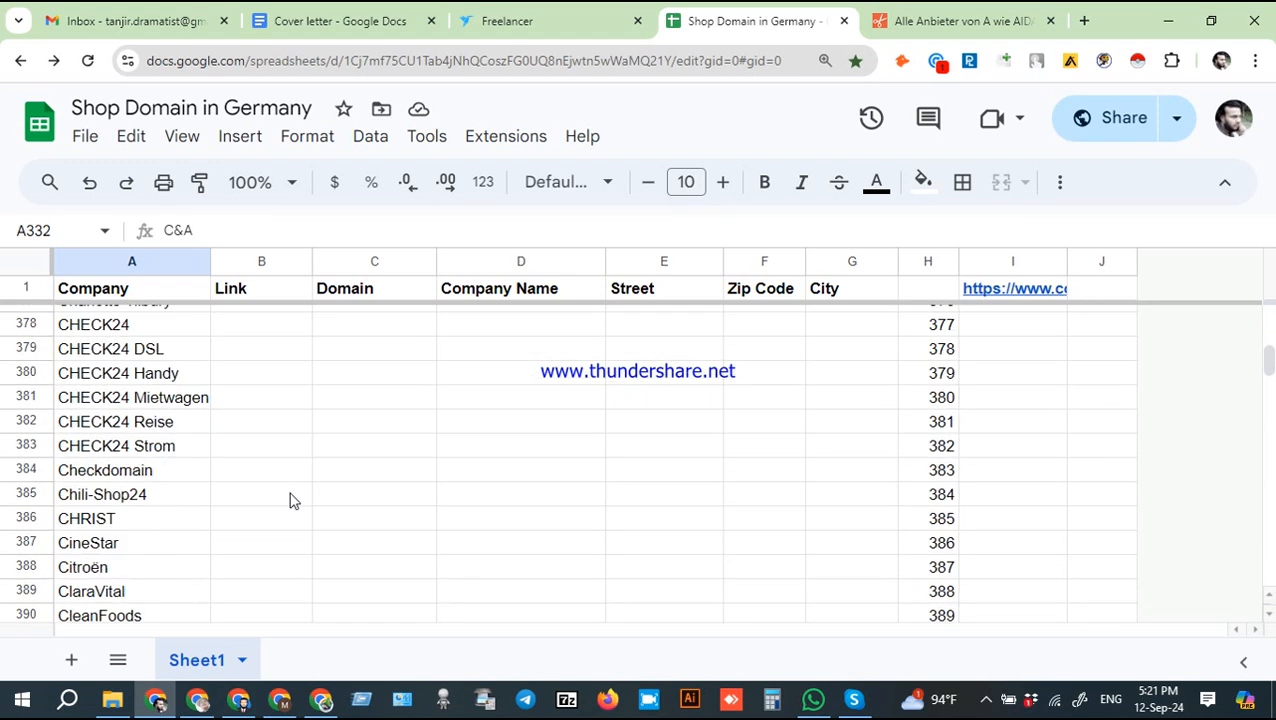
scroll(292, 500, down, 9)
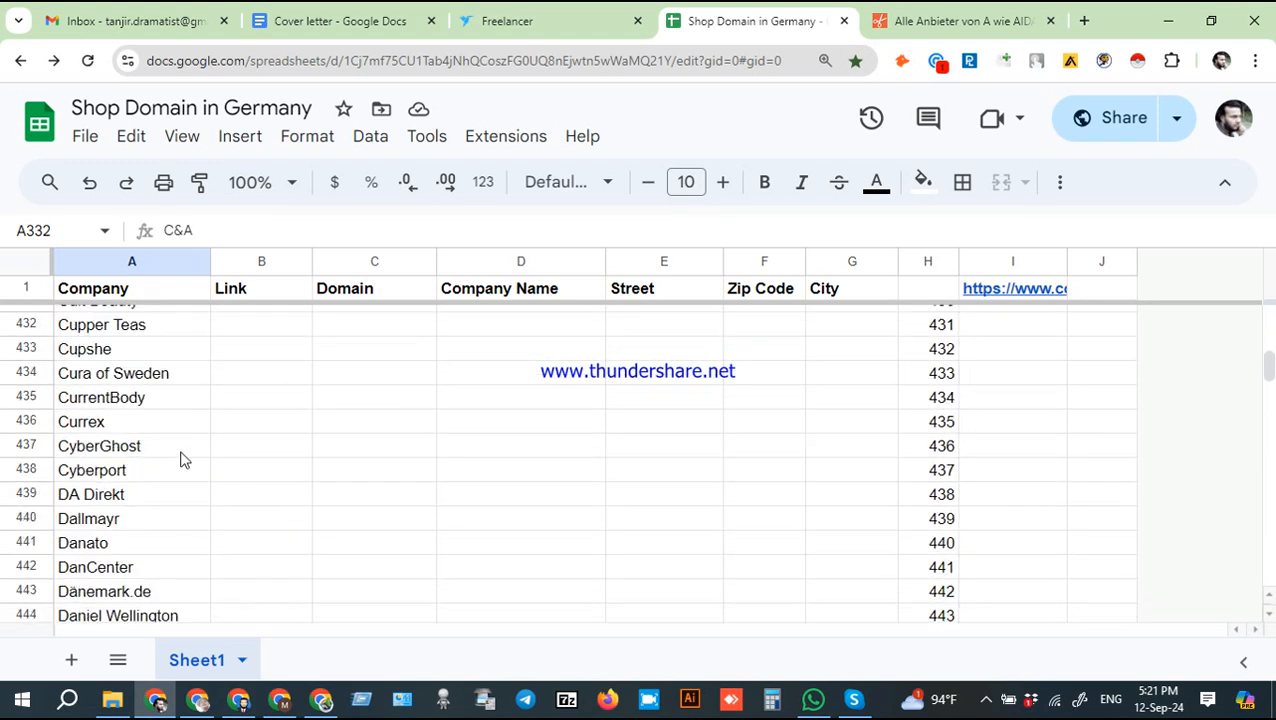
click(146, 473)
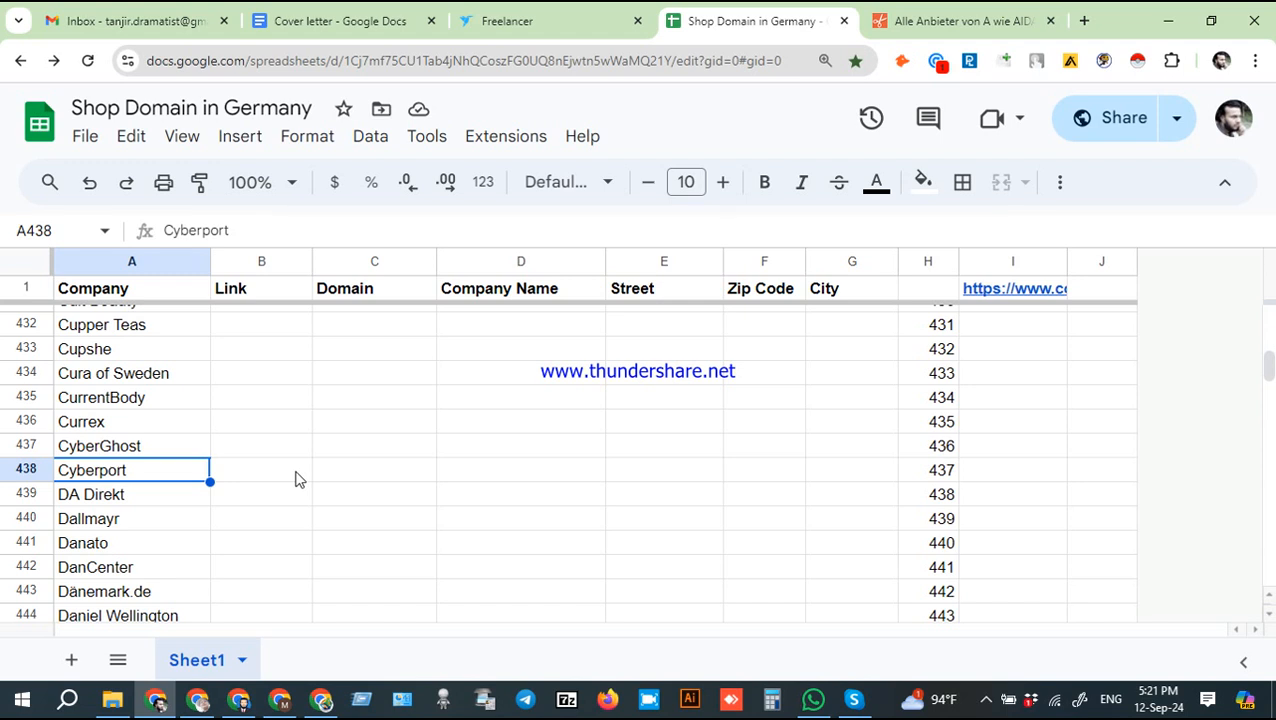
right_click(180, 473)
click(265, 243)
click(930, 20)
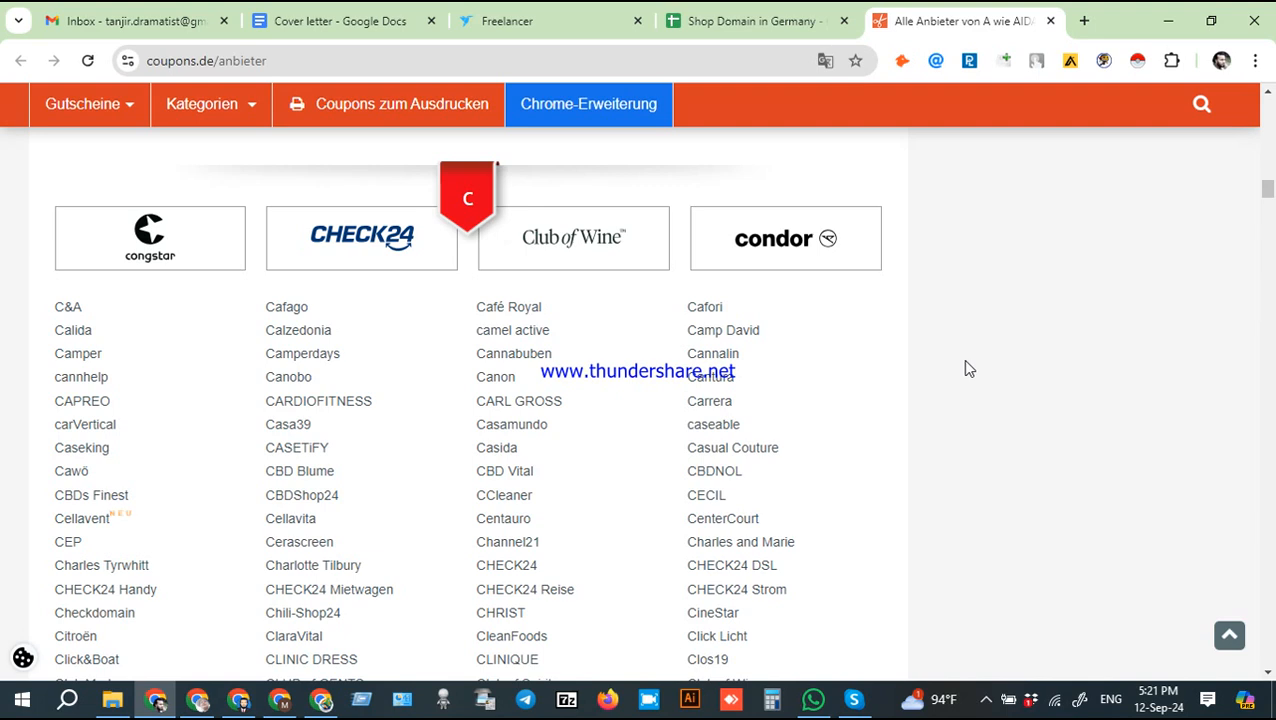
key(ctrl+f)
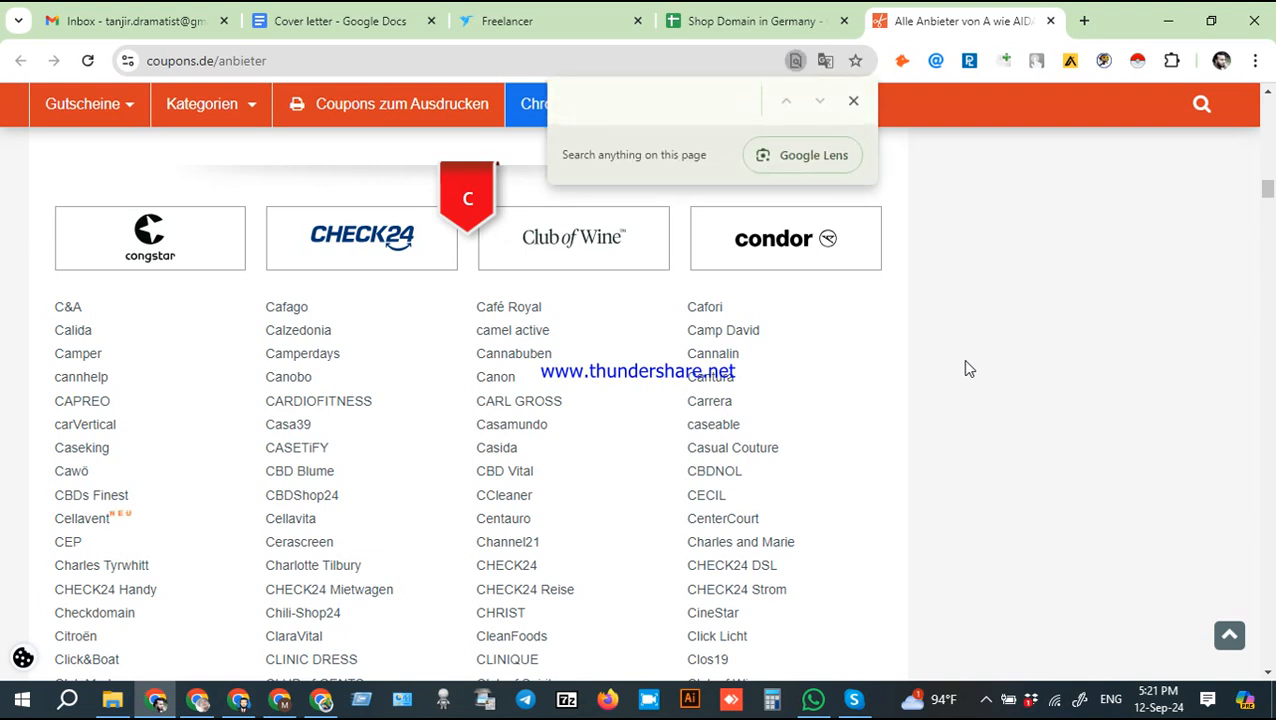
key(ctrl+v)
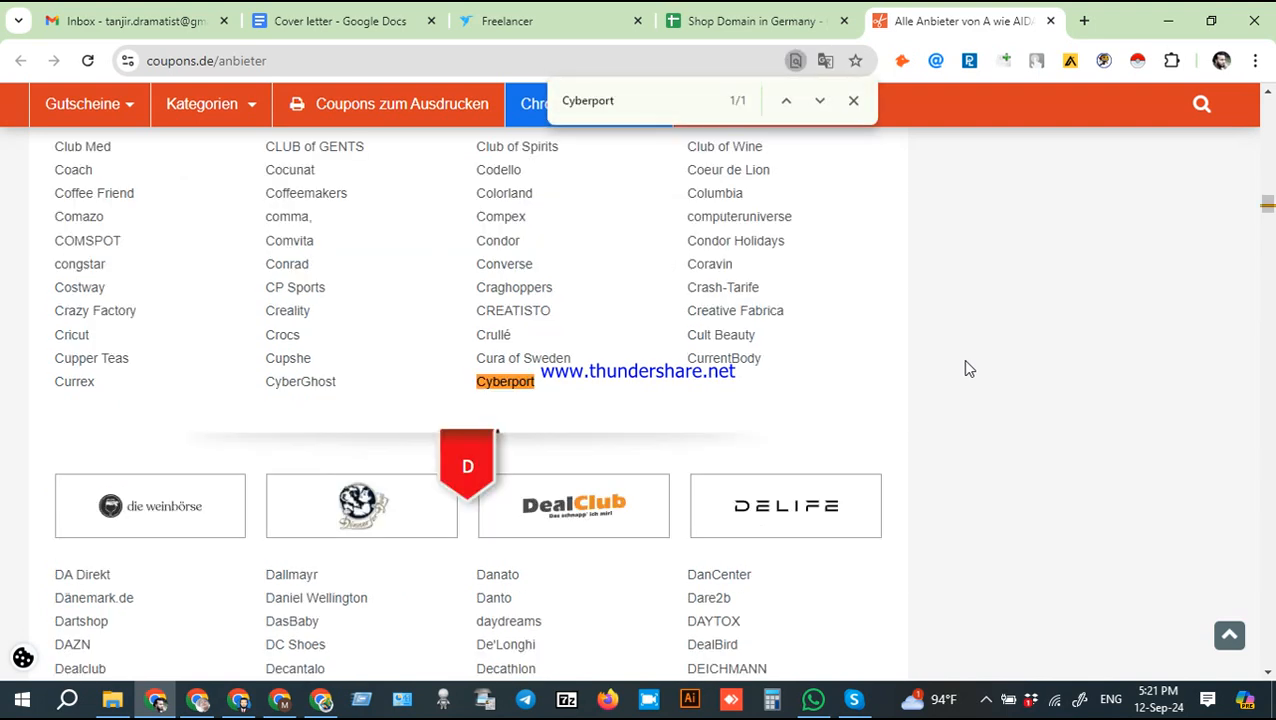
click(853, 100)
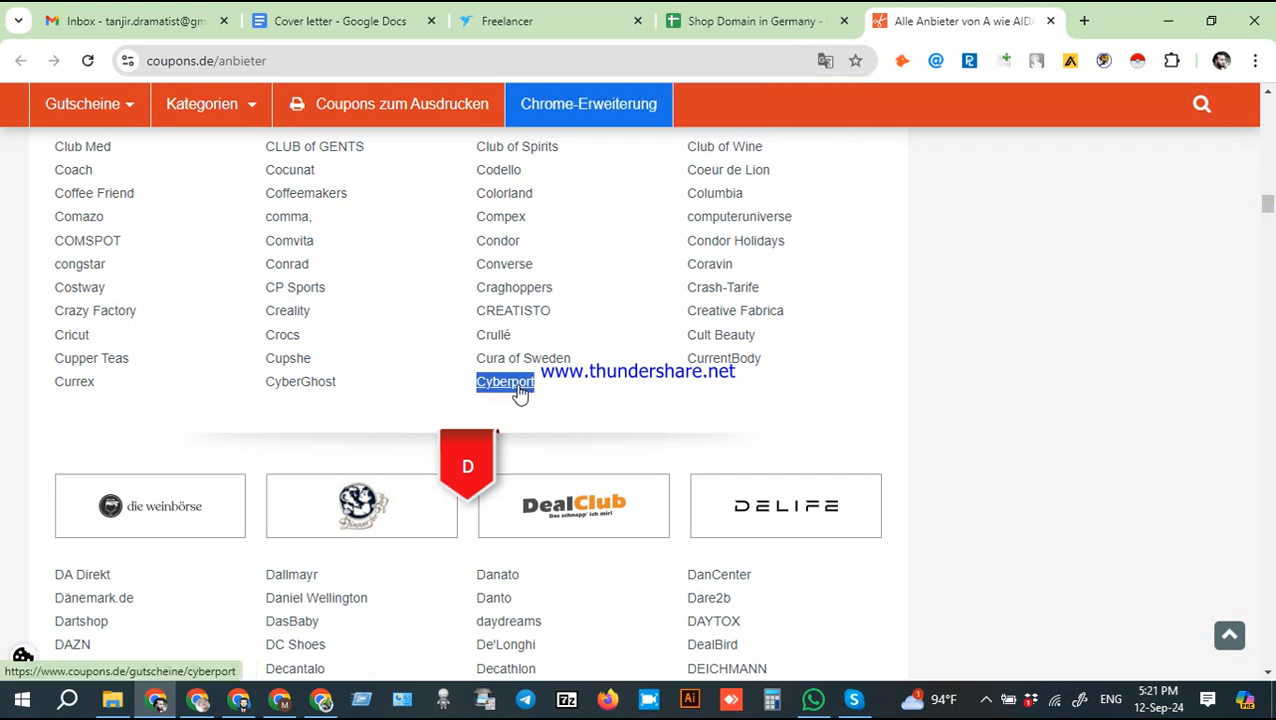
Copy the company name CHRIST from row 386 of the sheet and find it in the coupons.de provider list
click(783, 14)
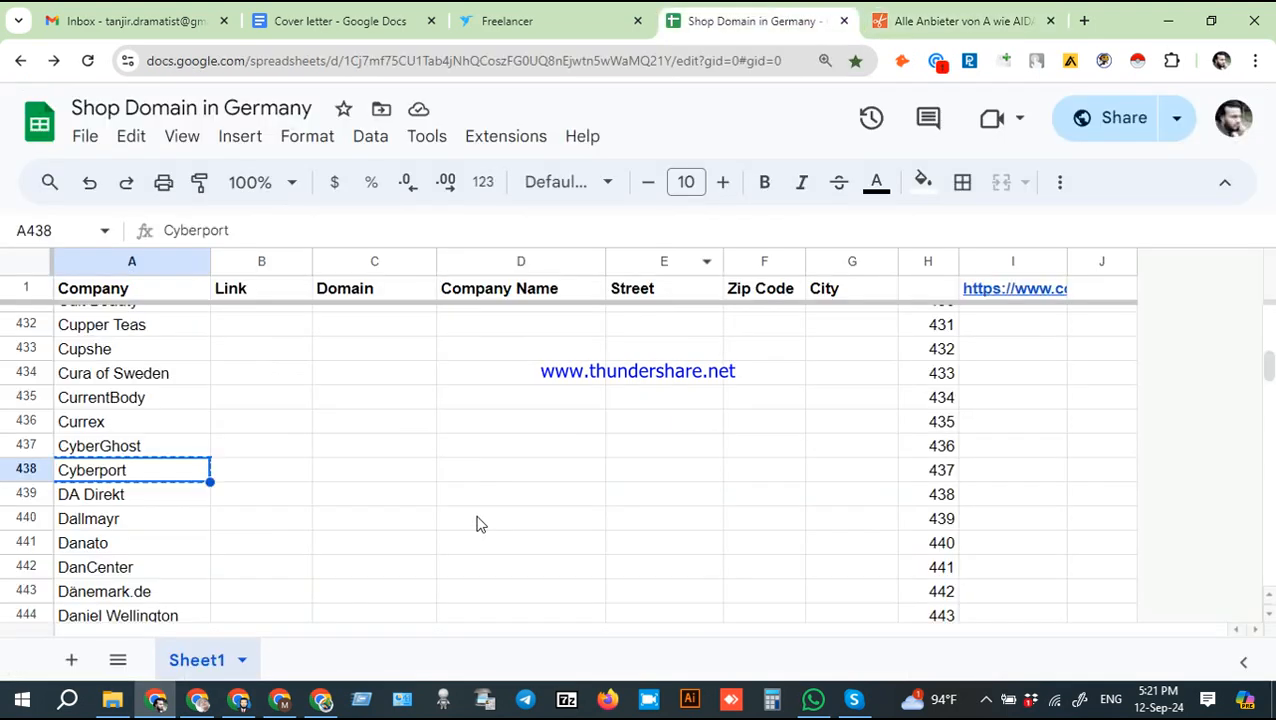
click(142, 496)
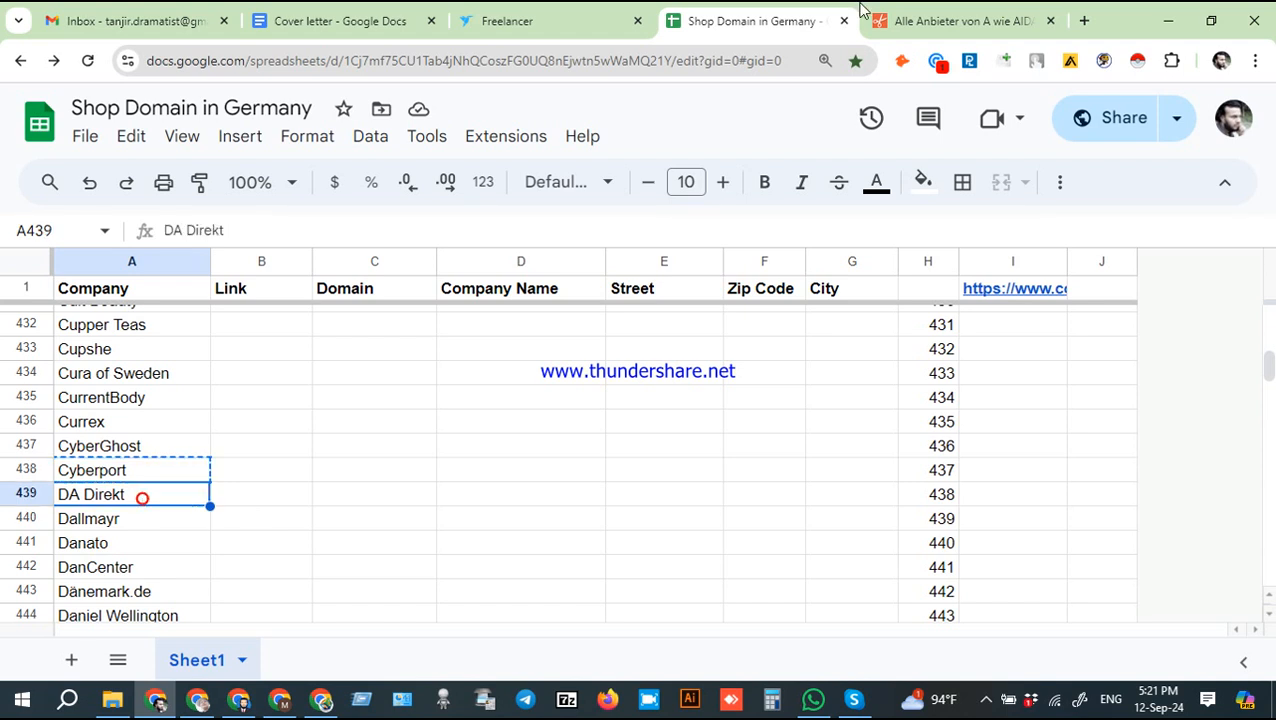
click(866, 24)
click(800, 17)
scroll(567, 486, up, 15)
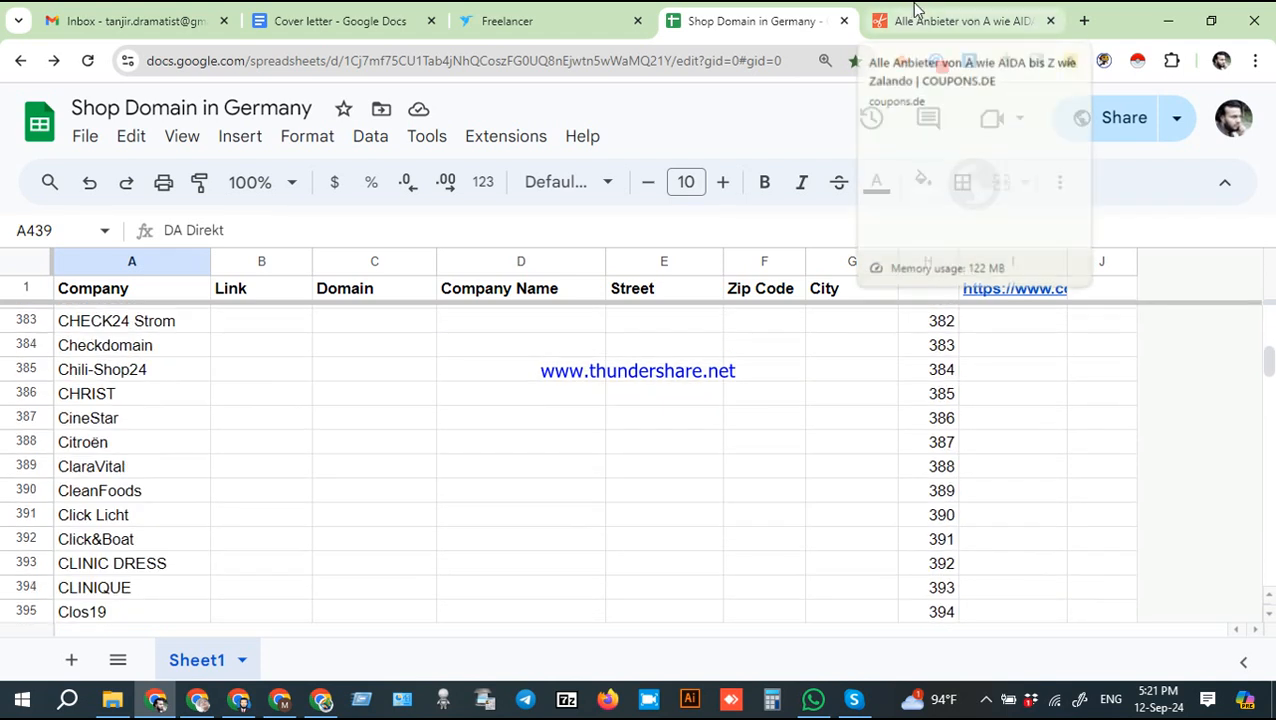
click(116, 396)
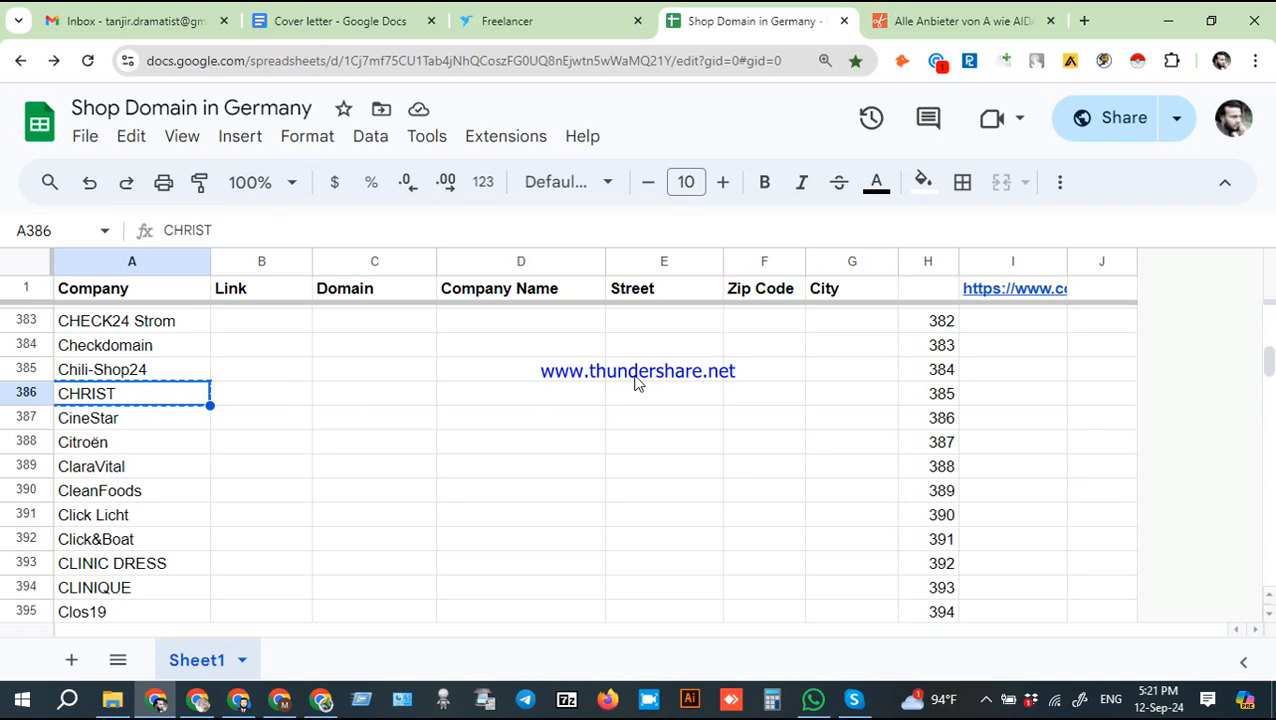
click(906, 24)
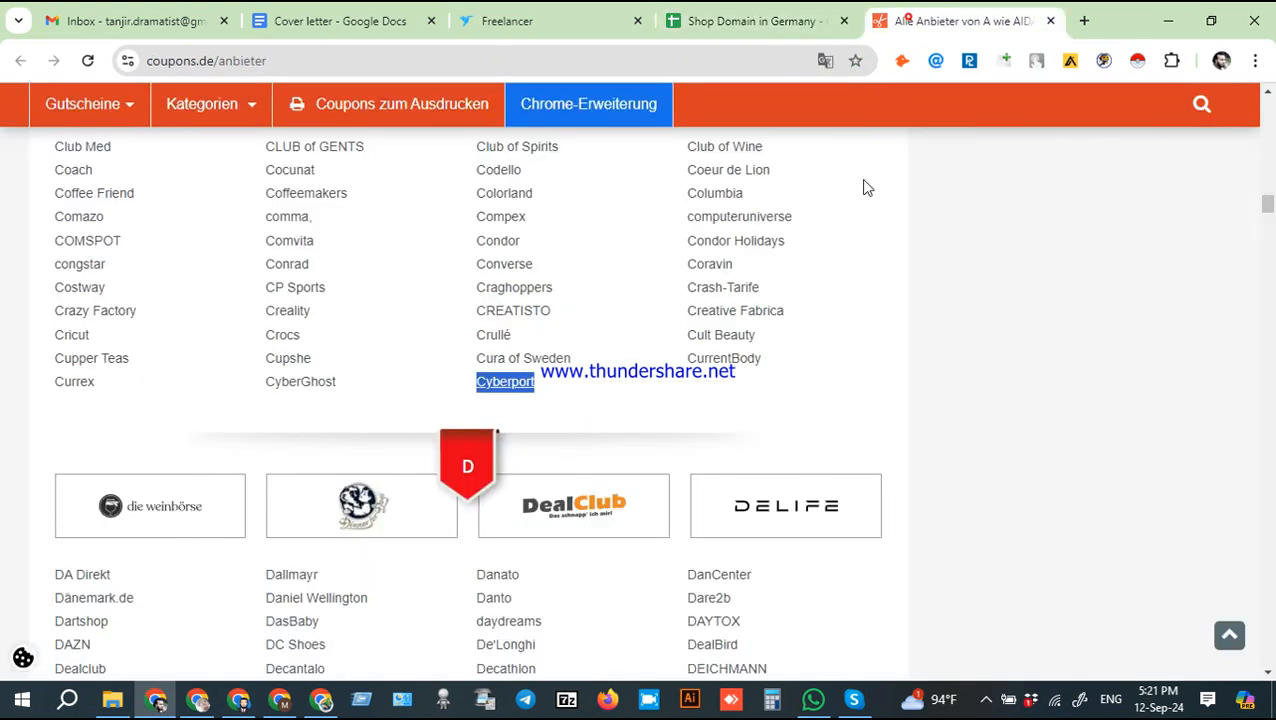
key(ctrl+f)
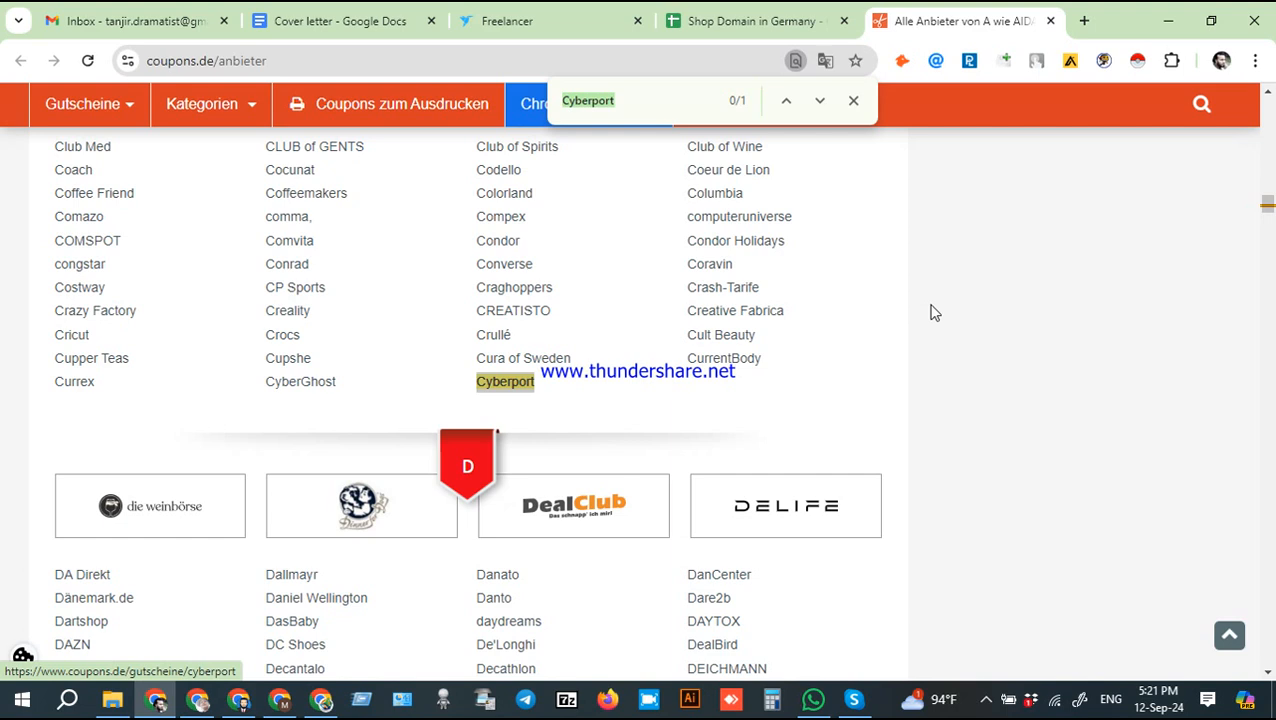
key(ctrl+v)
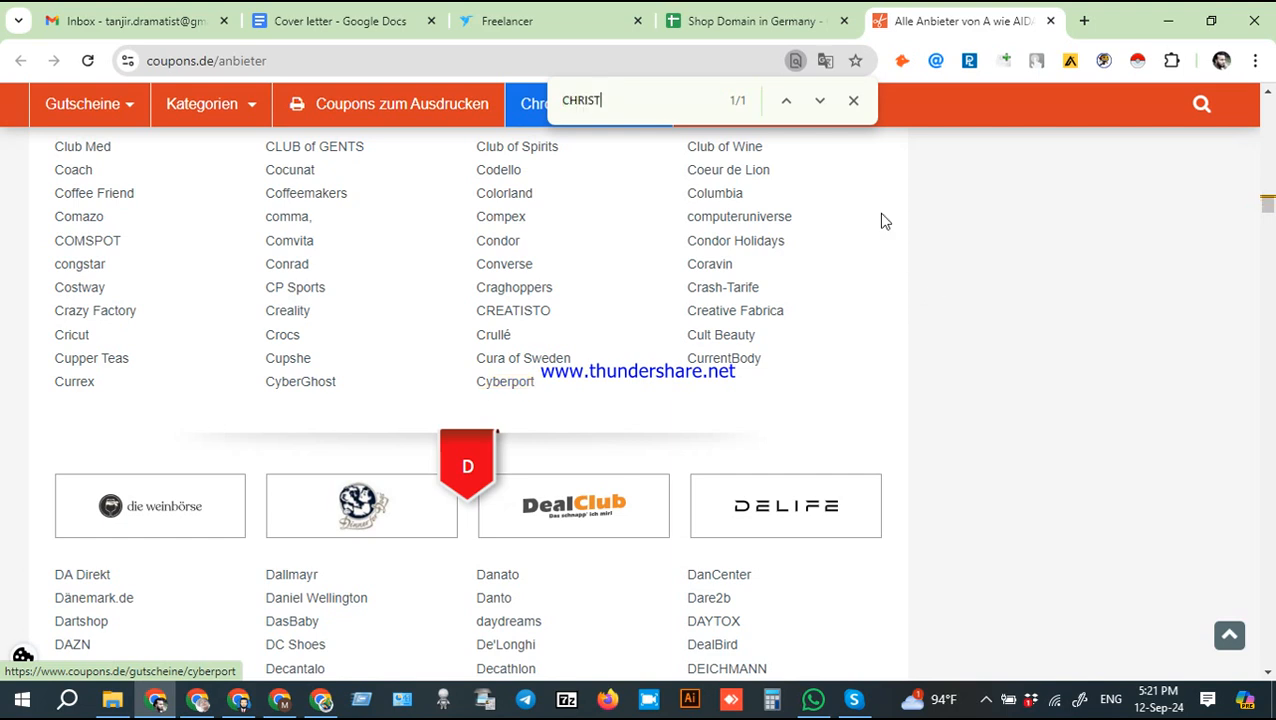
click(819, 102)
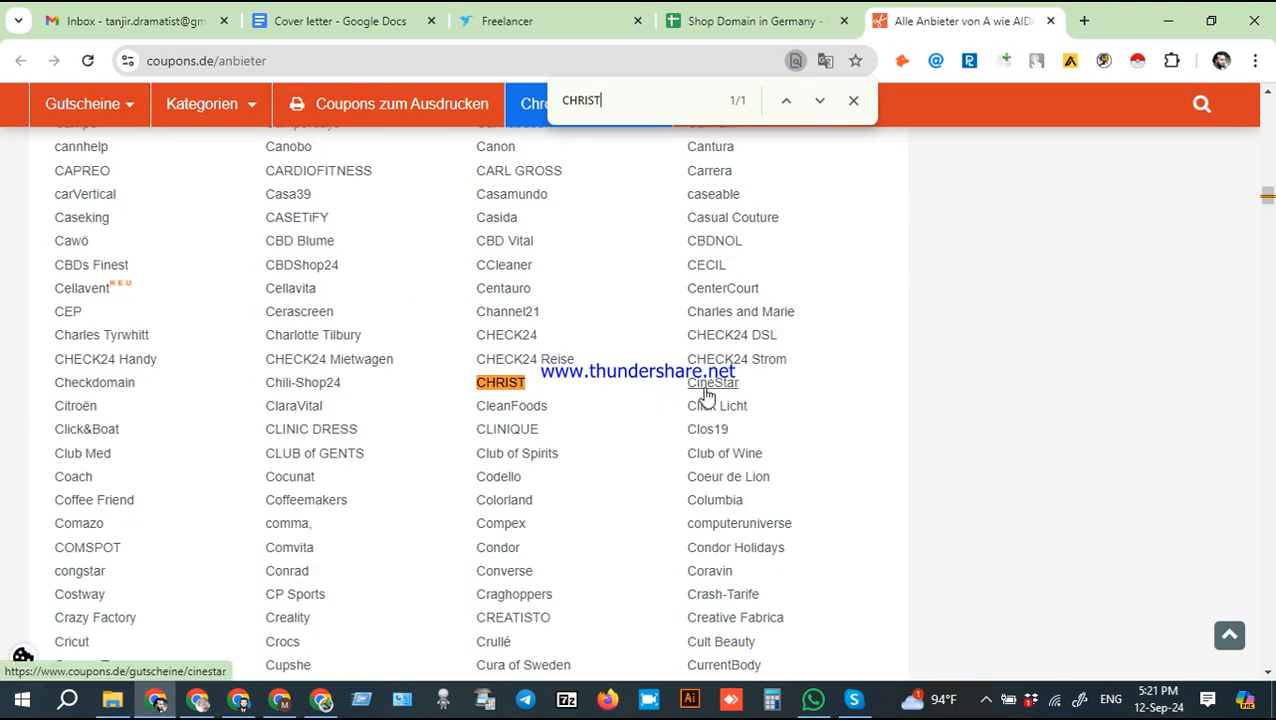
Check the CHRIST row in the Shop Domain in Germany sheet, return to the provider list and end the page search
click(794, 14)
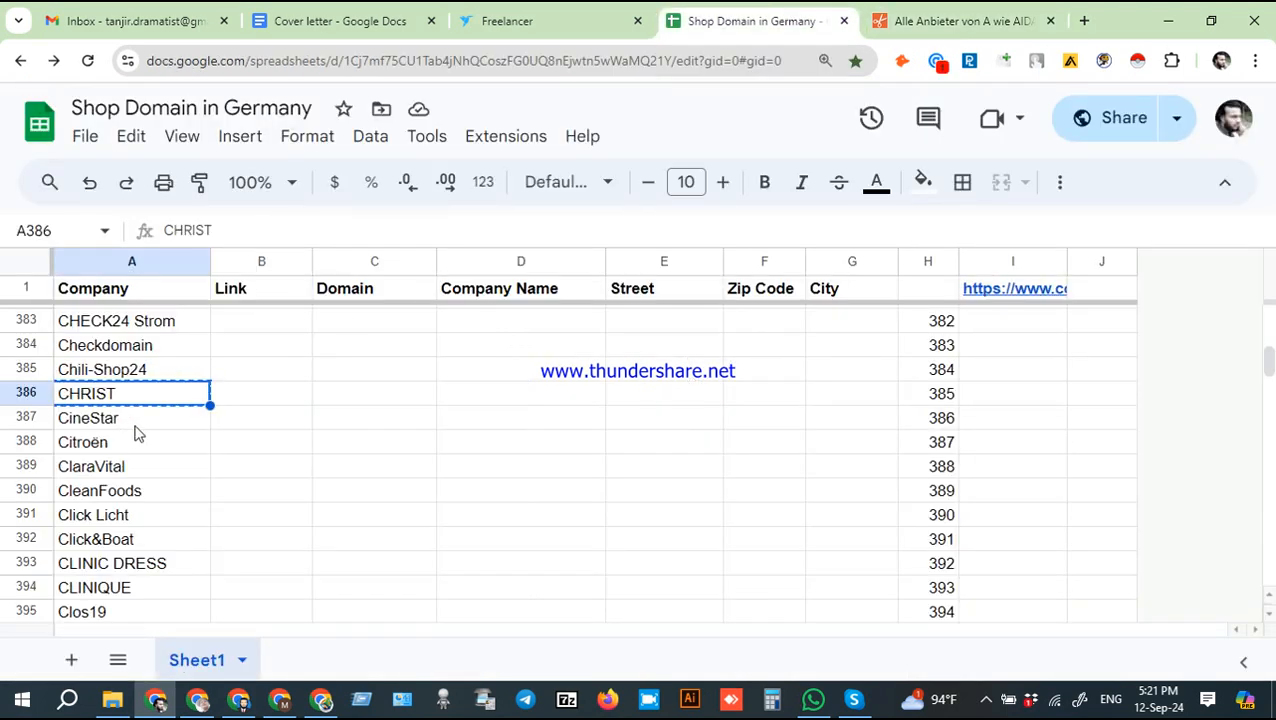
click(253, 401)
click(188, 399)
click(945, 18)
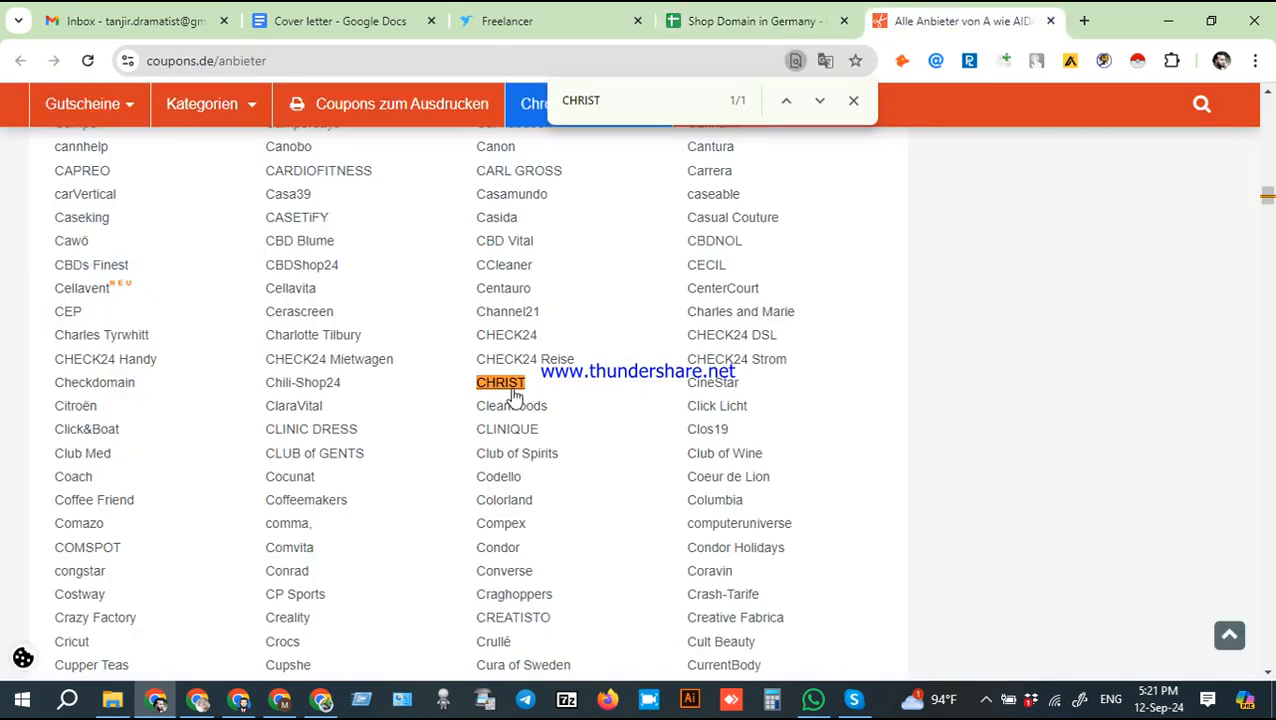
click(853, 100)
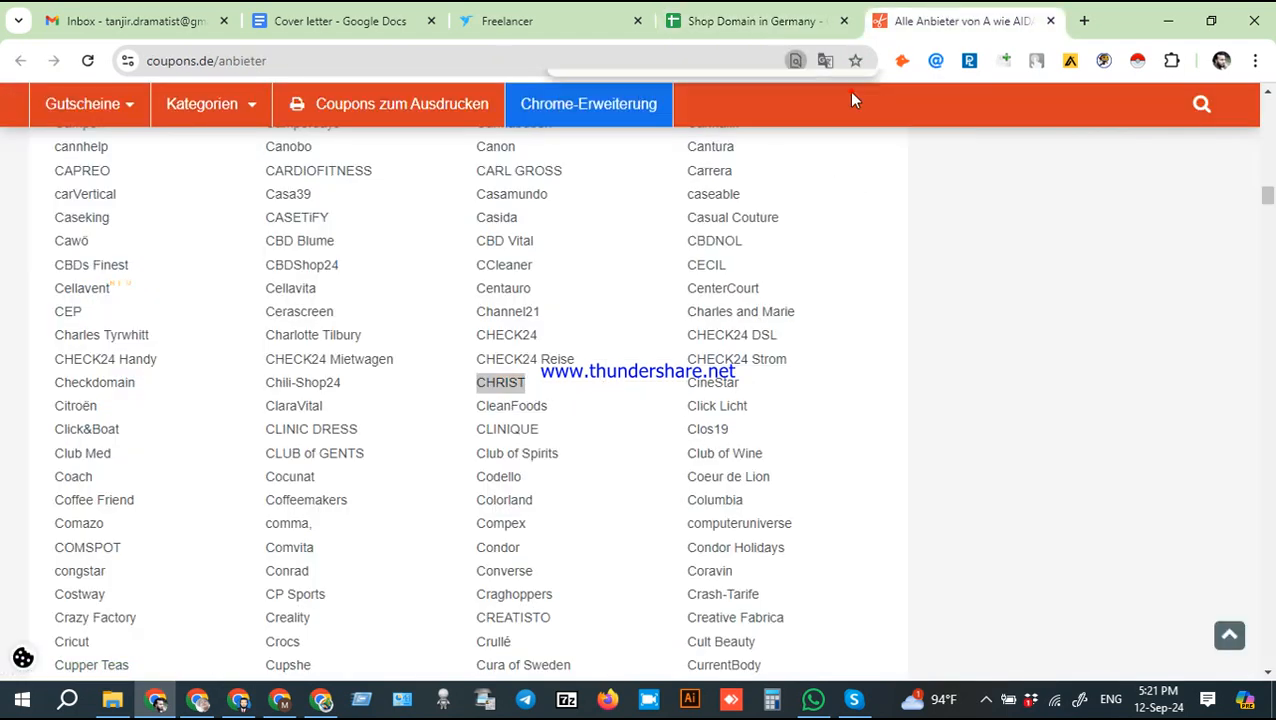
right_click(499, 388)
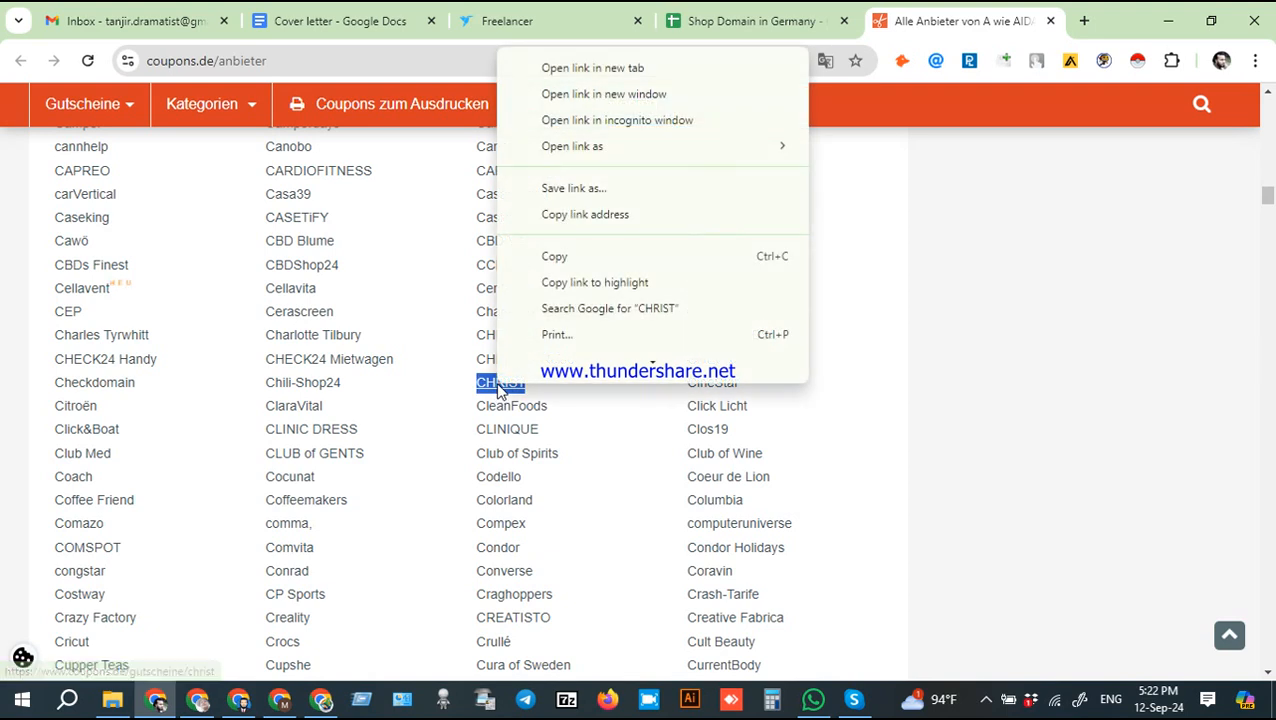
click(578, 102)
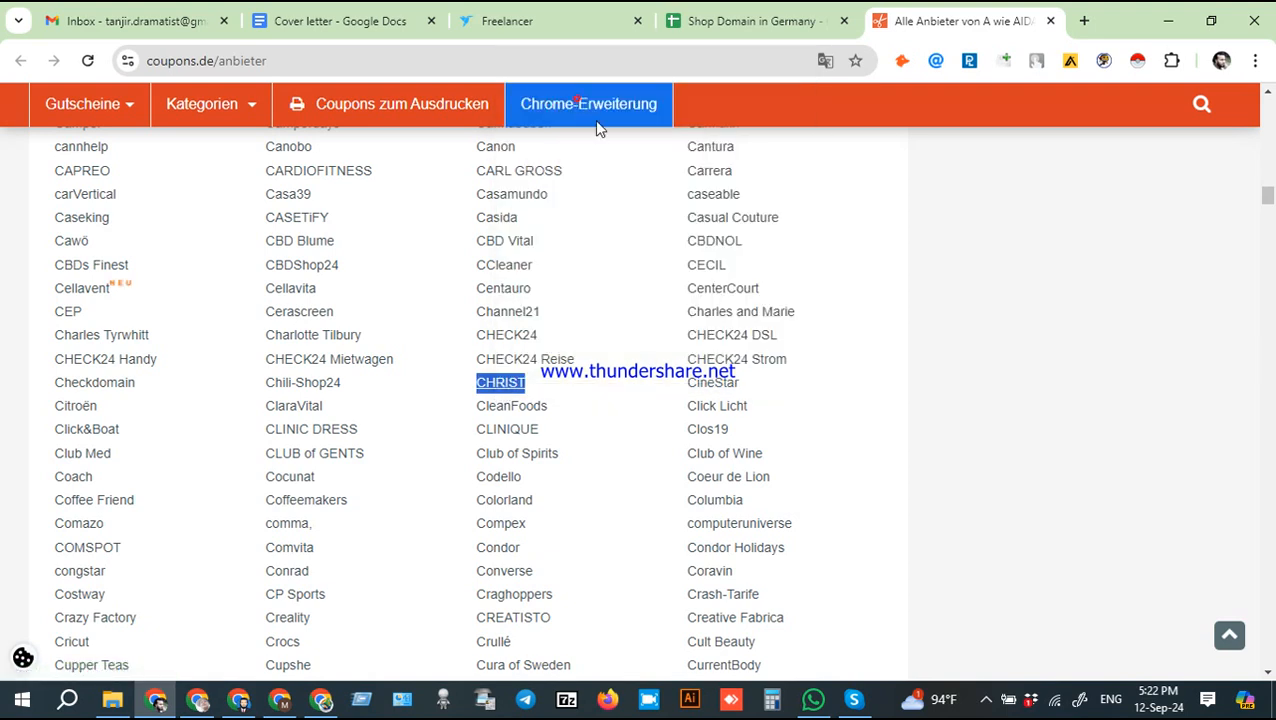
click(1212, 20)
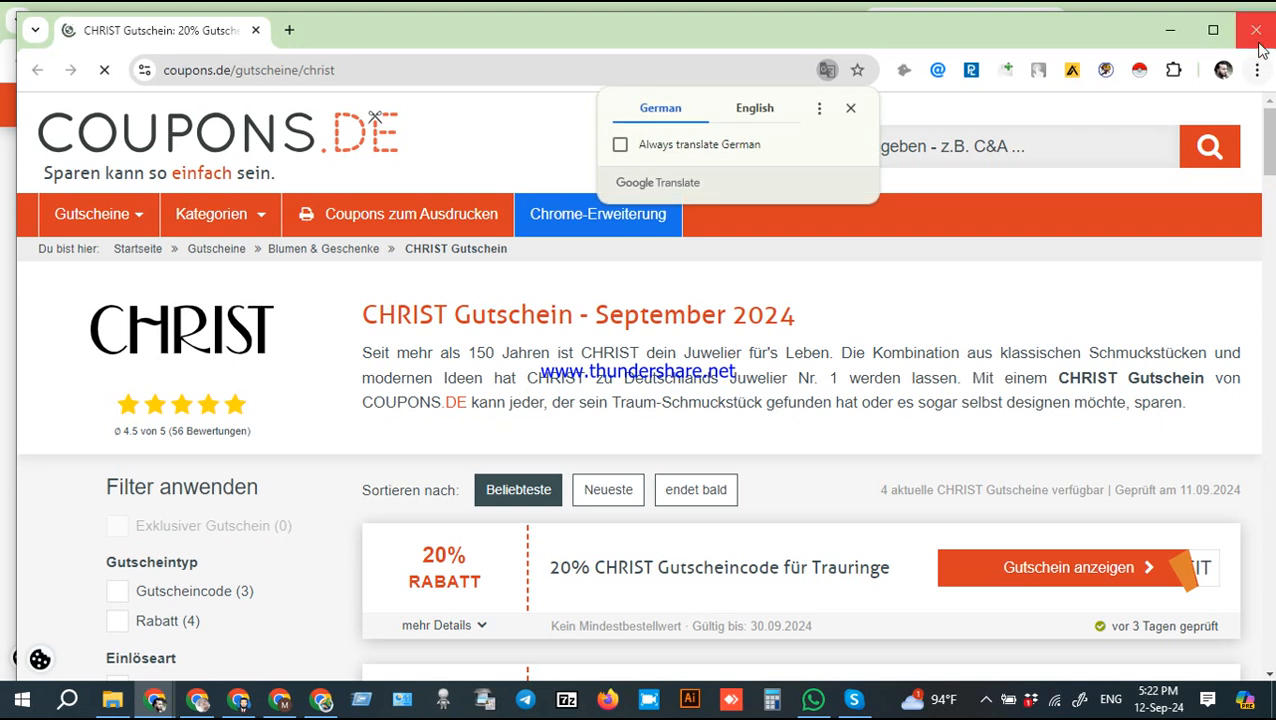
click(1255, 30)
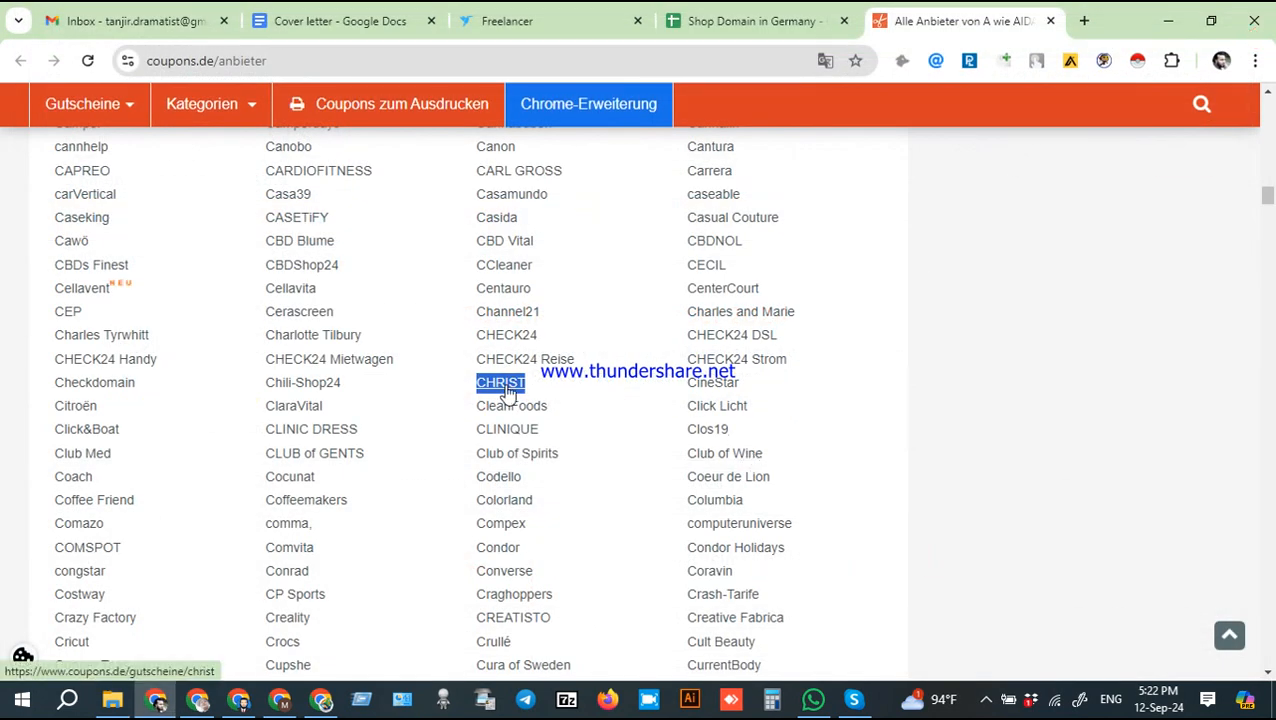
Open the CHRIST entry of the provider list in a new tab and switch to that page
right_click(507, 389)
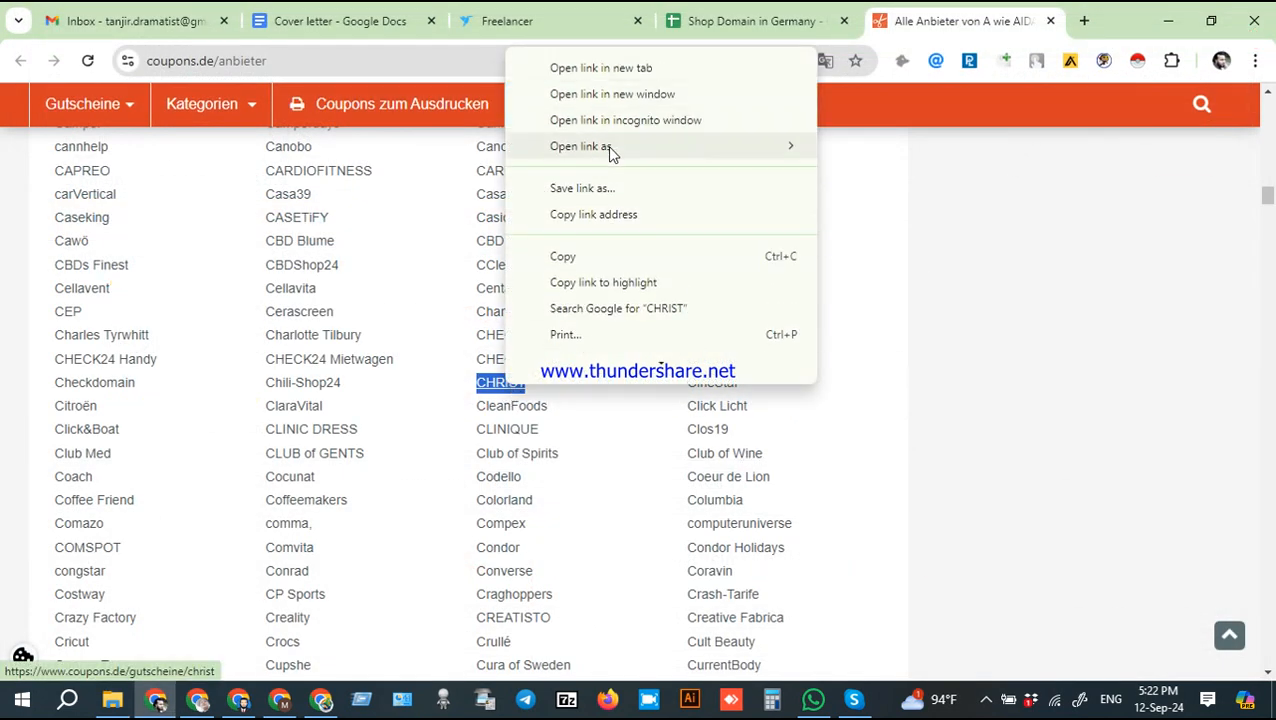
click(586, 76)
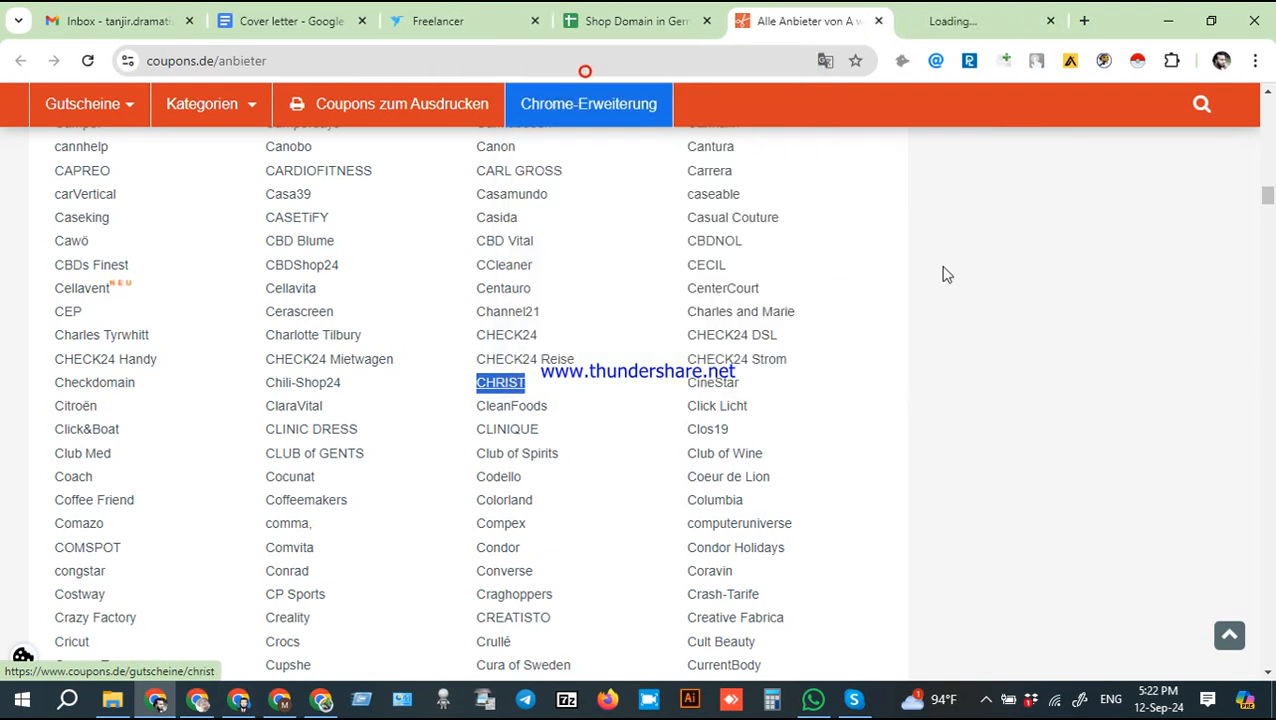
scroll(955, 303, down, 2)
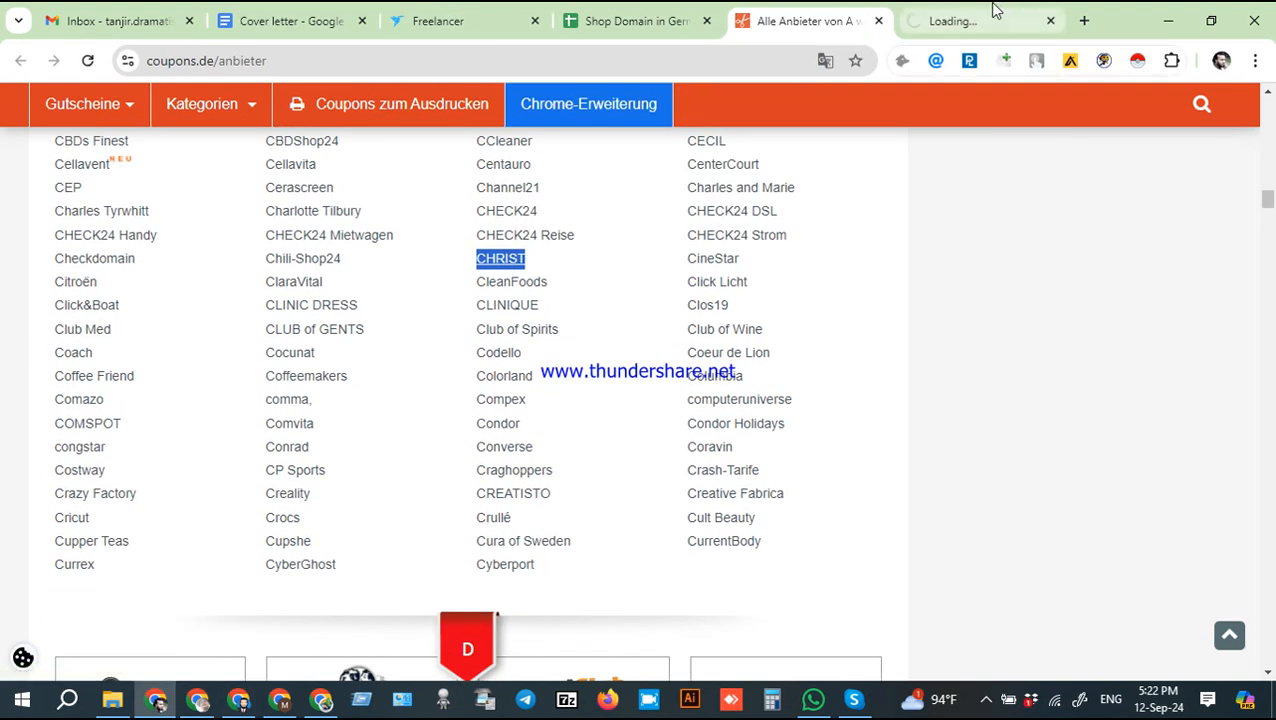
click(992, 16)
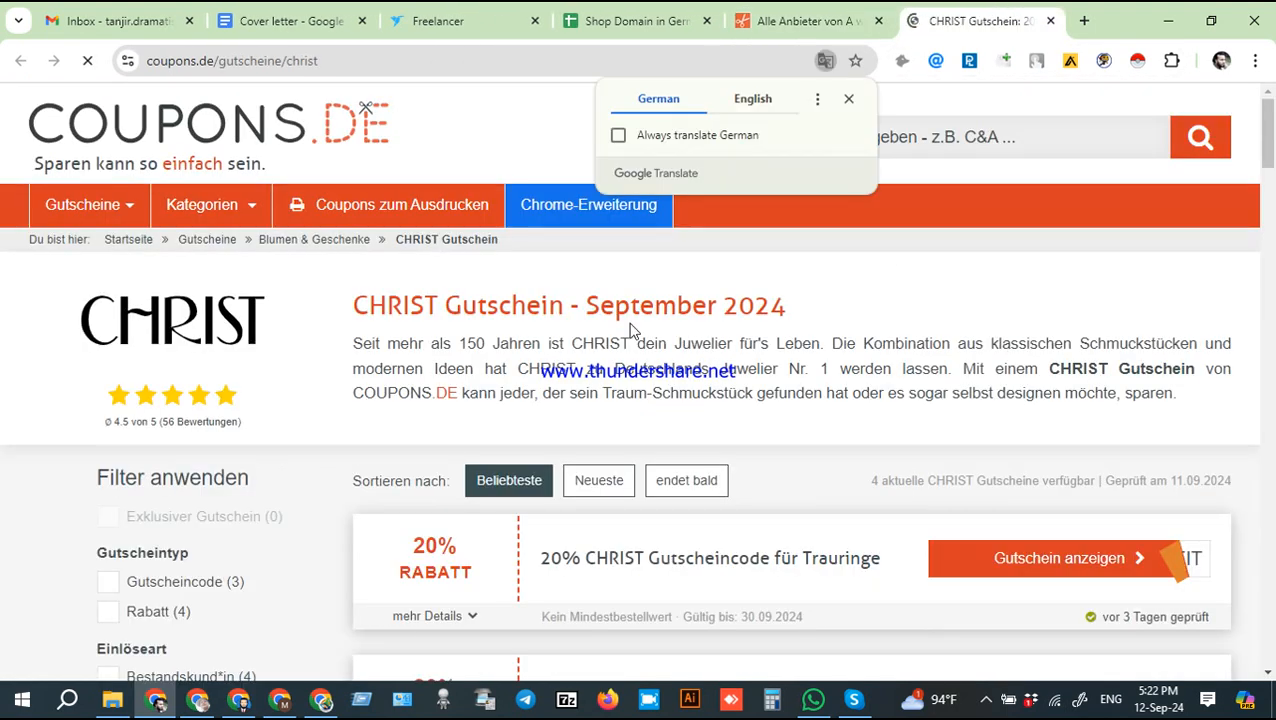
Copy the web address of the CHRIST coupon page into the Link cell B386 of the sheet
click(344, 61)
key(ctrl+c)
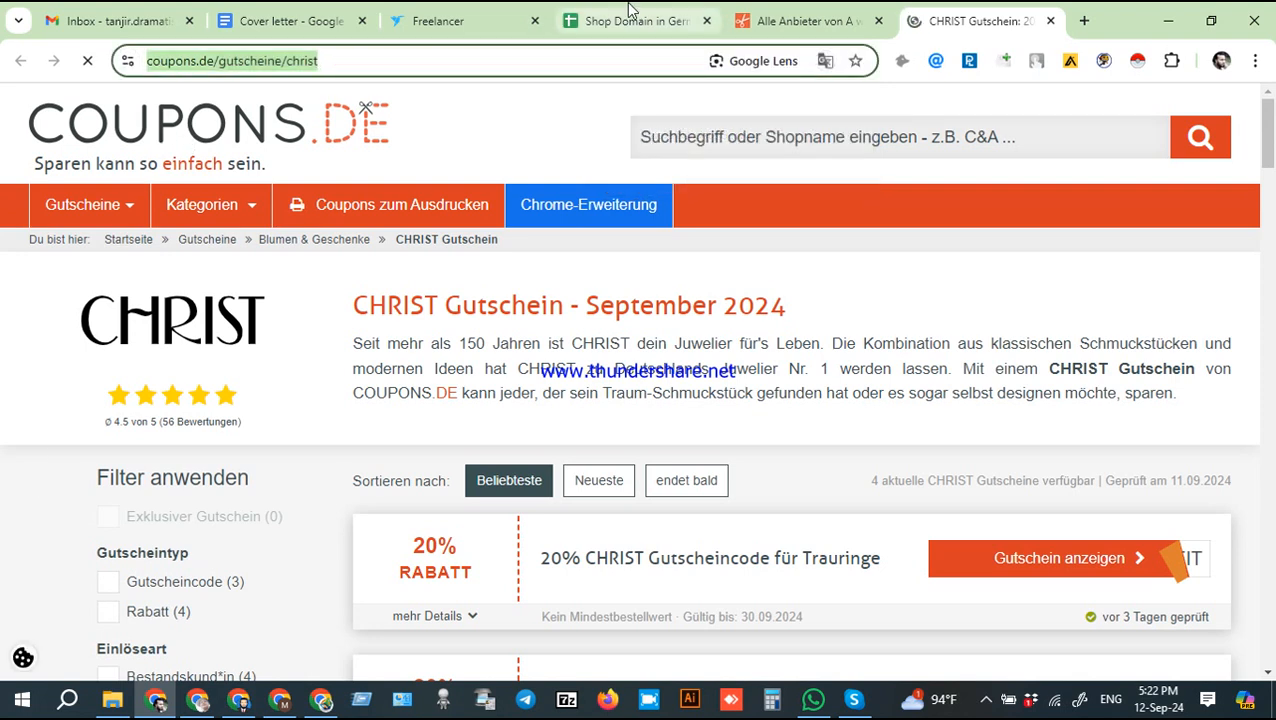
click(630, 20)
click(260, 393)
key(ctrl+v)
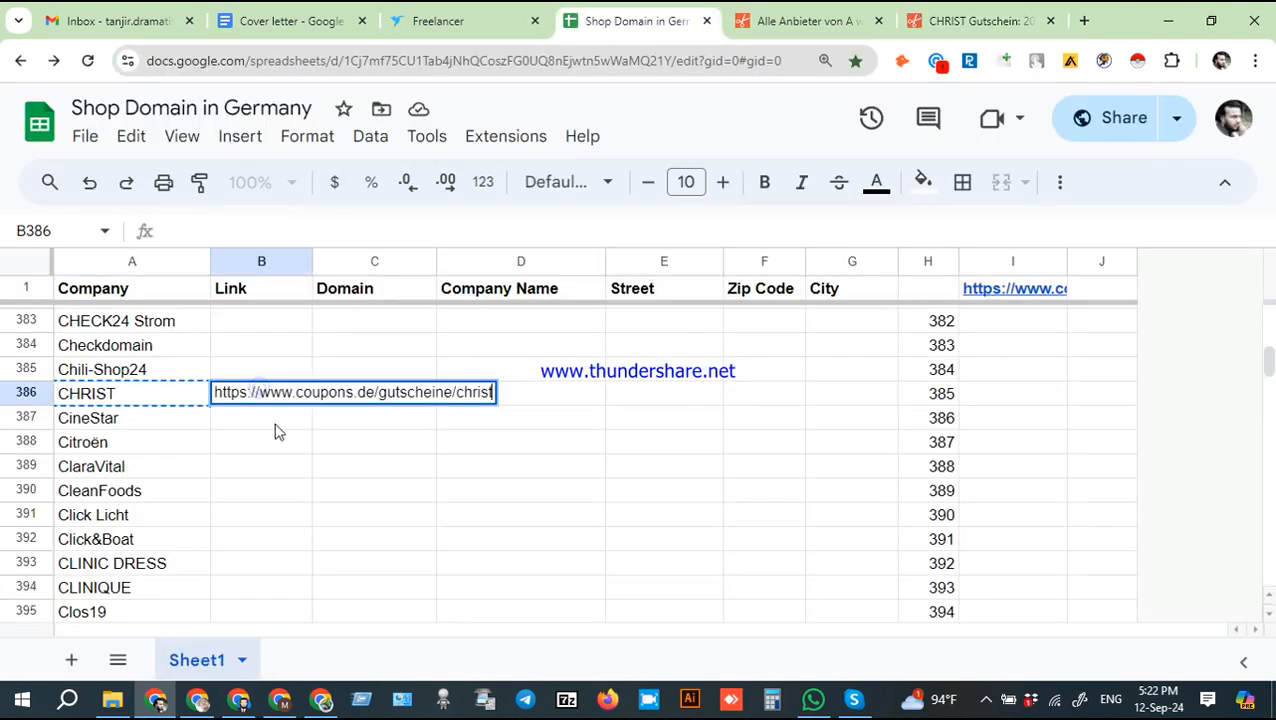
click(262, 441)
click(403, 397)
Copy "CHRIST Juweliere und Uhrmacher seit 1863 GmbH" from the page's Alle Infos zum Anbieter section into Company Name cell D386
click(930, 14)
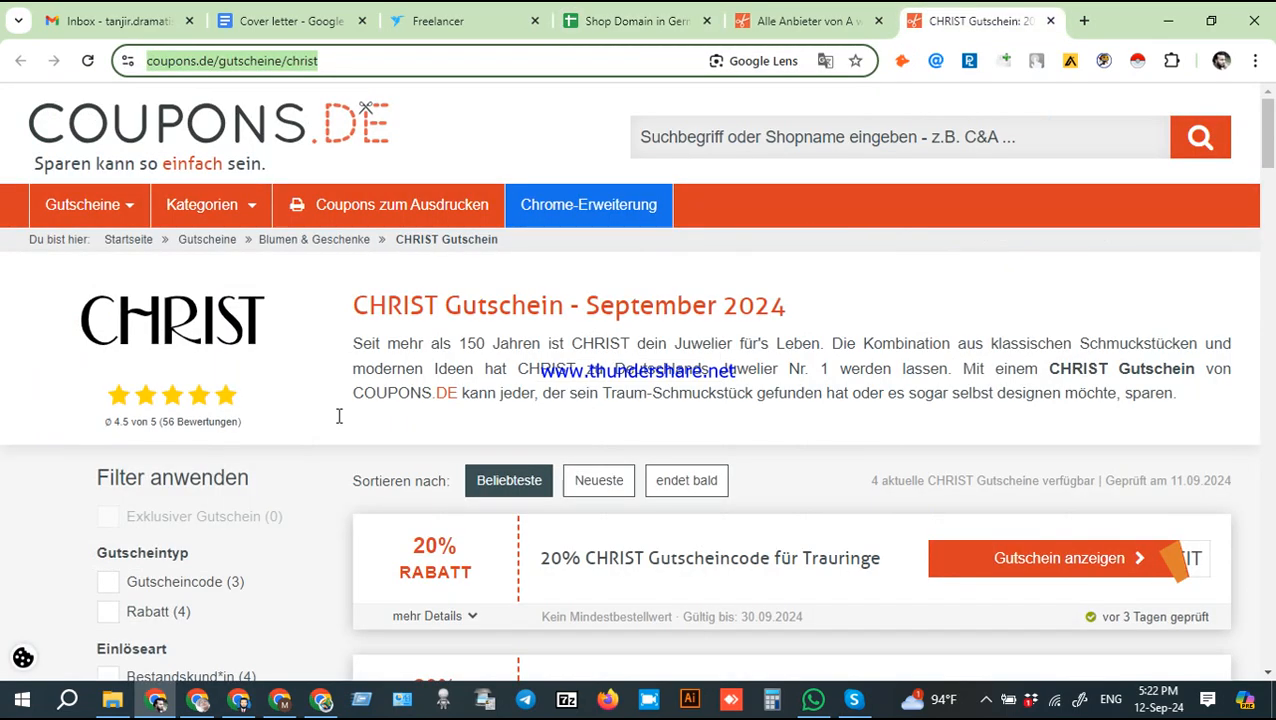
scroll(143, 521, down, 8)
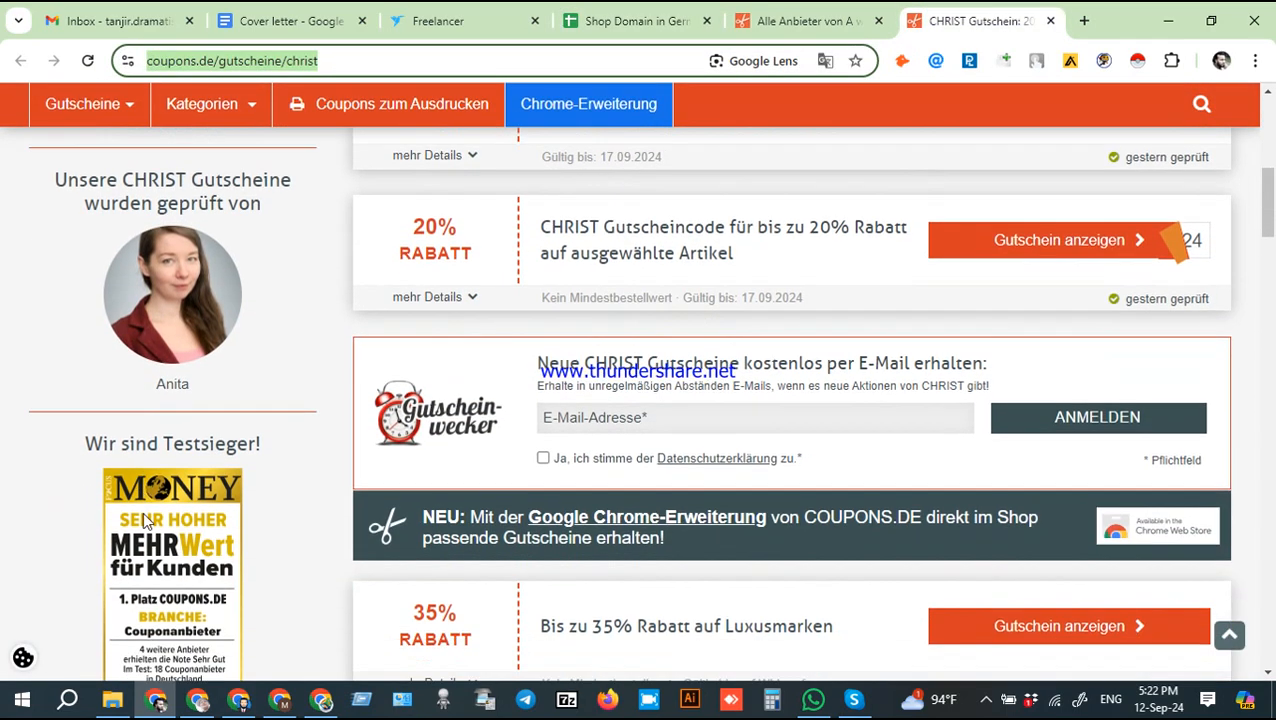
scroll(168, 513, down, 6)
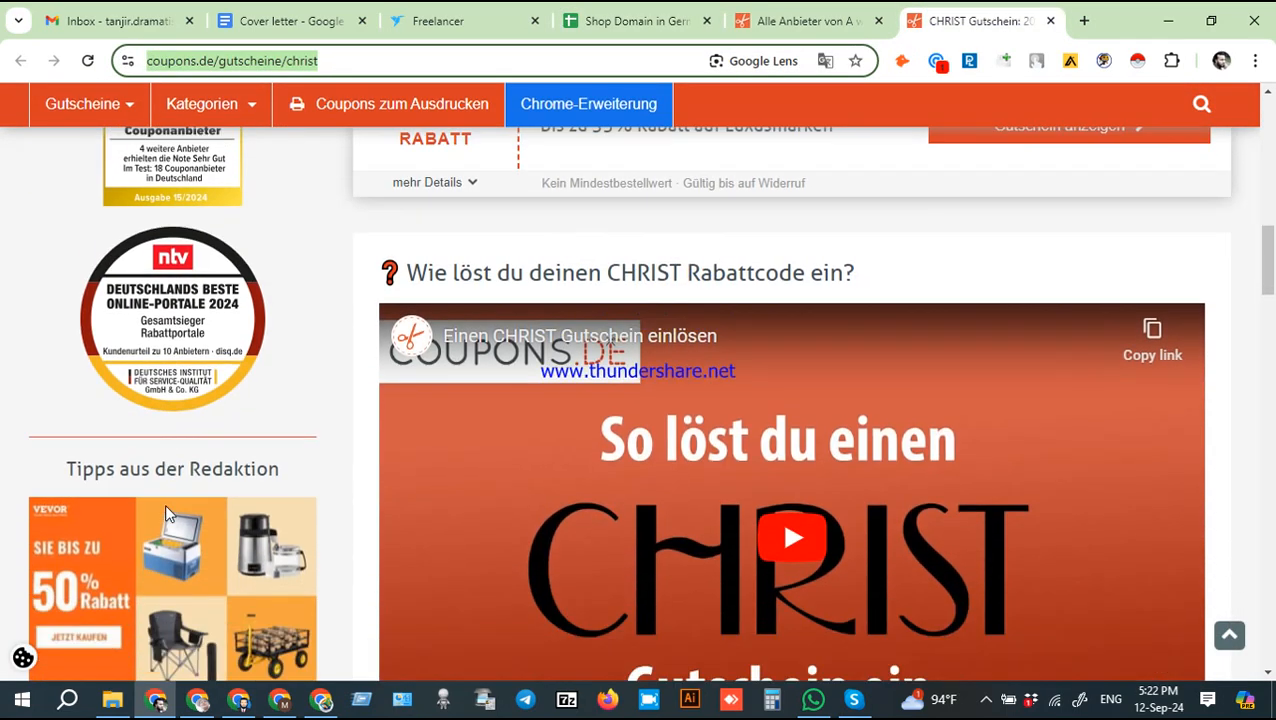
scroll(172, 512, down, 2)
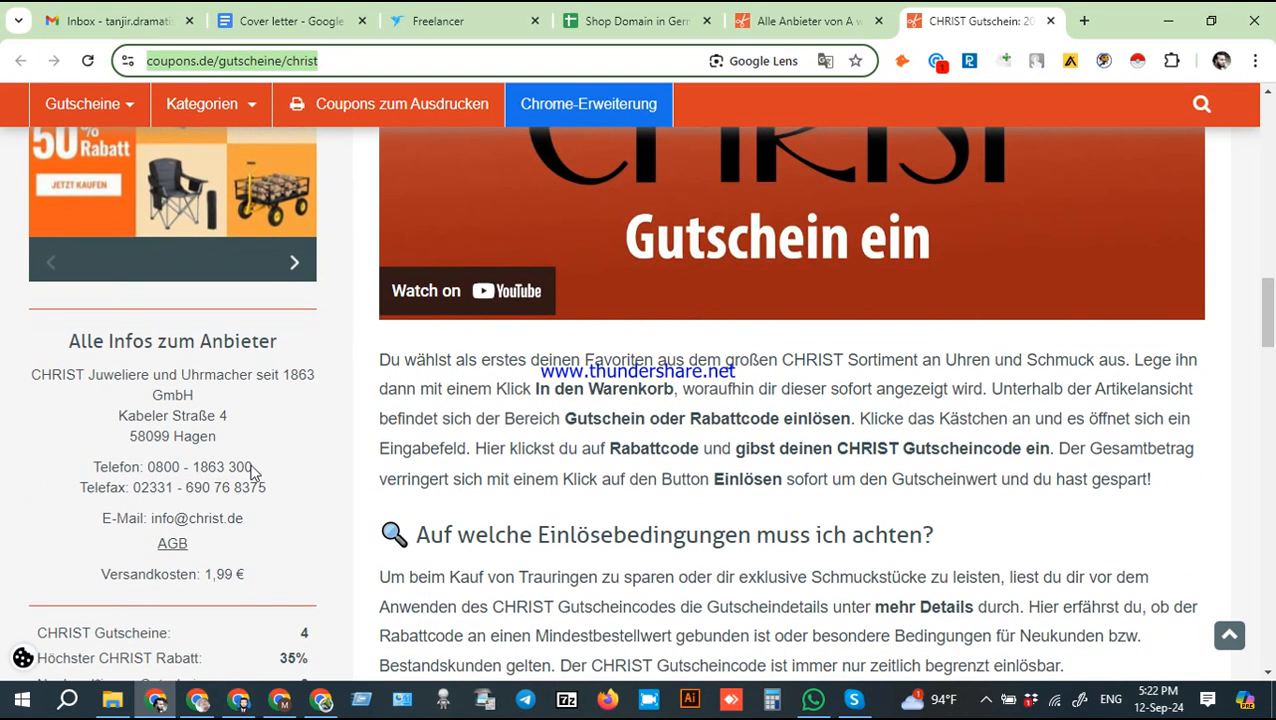
drag(220, 396, 35, 374)
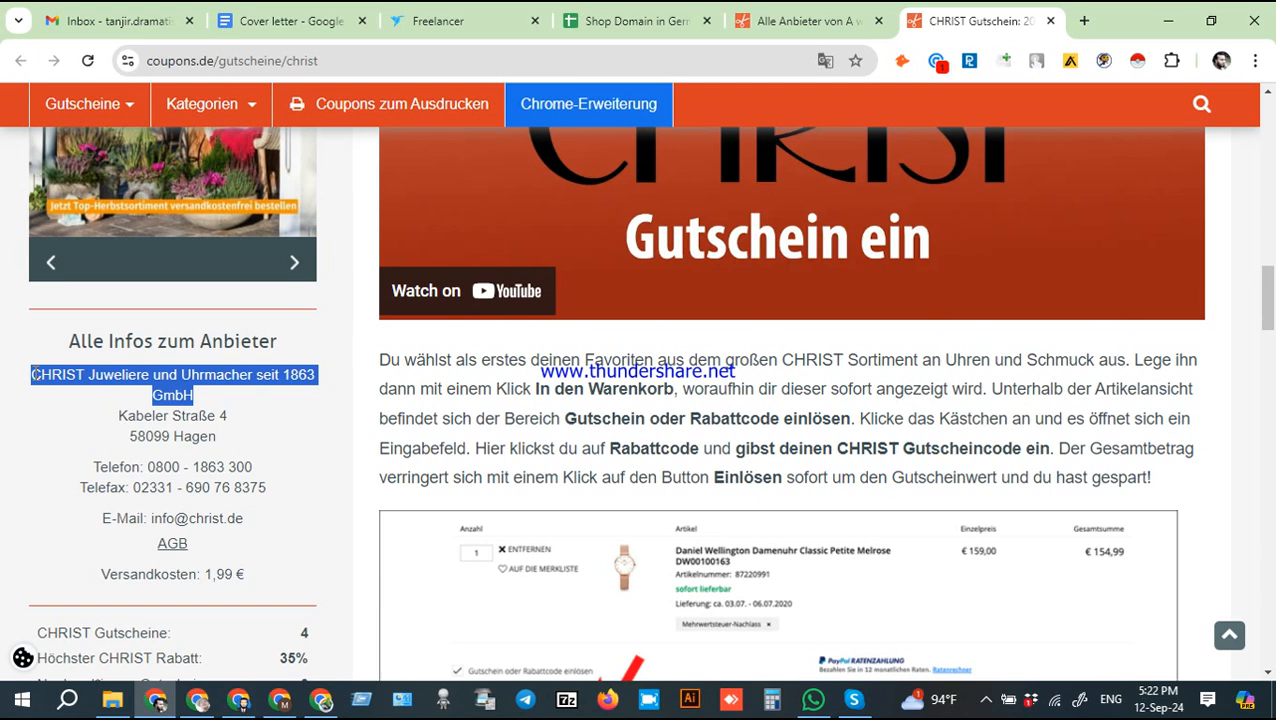
click(630, 21)
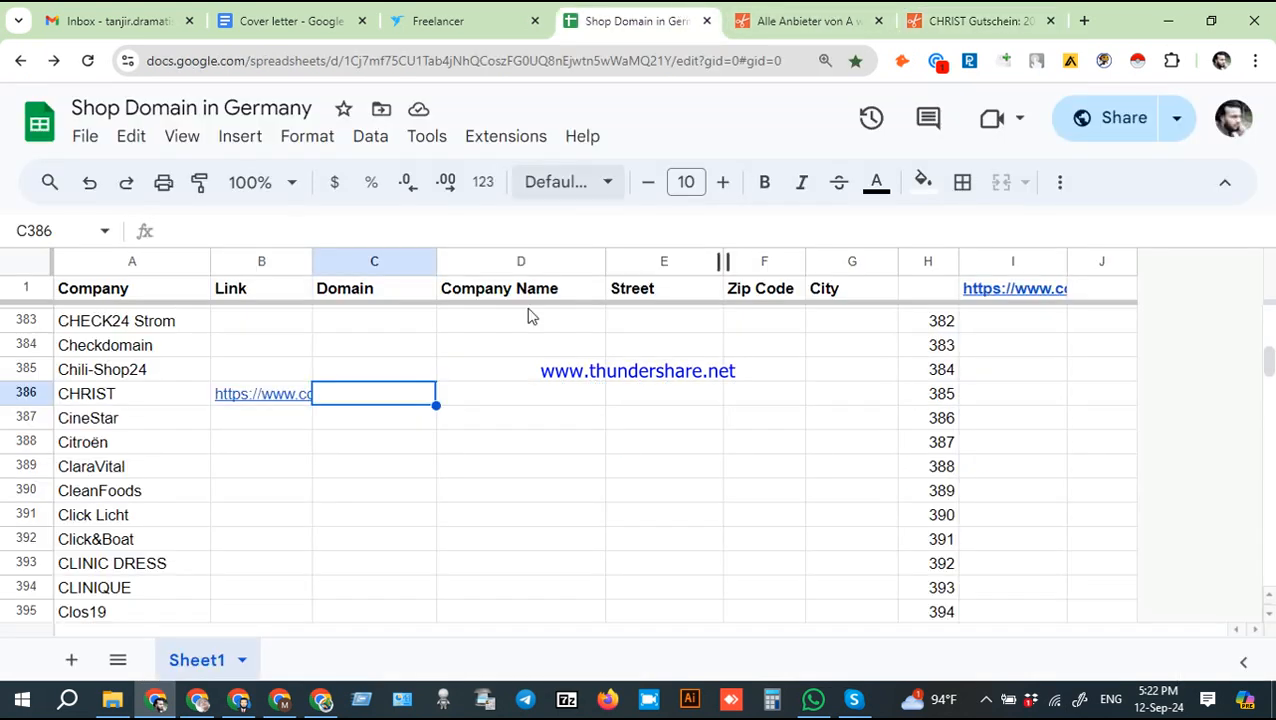
click(517, 397)
text(CHRIST Juweliere und Uhrmacher seit 1863 GmbH)
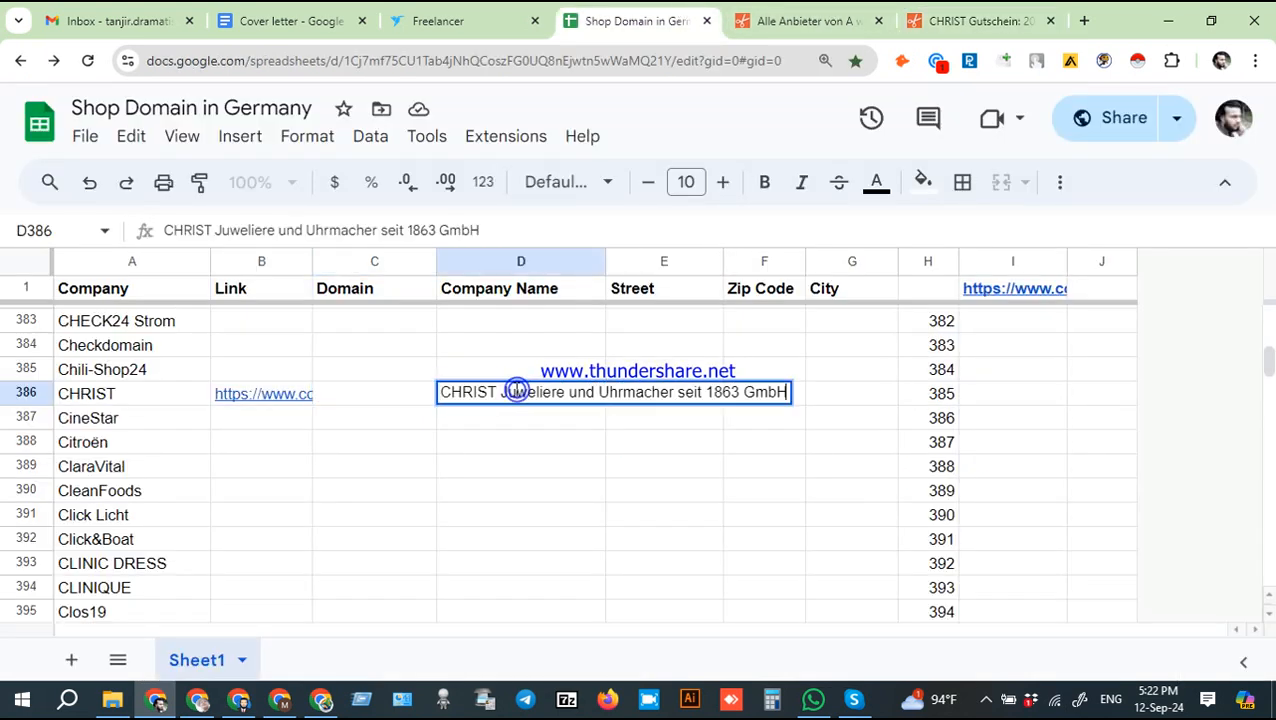
click(409, 394)
Copy the street line of CHRIST's provider information into the Street cell E386 of the sheet
click(962, 18)
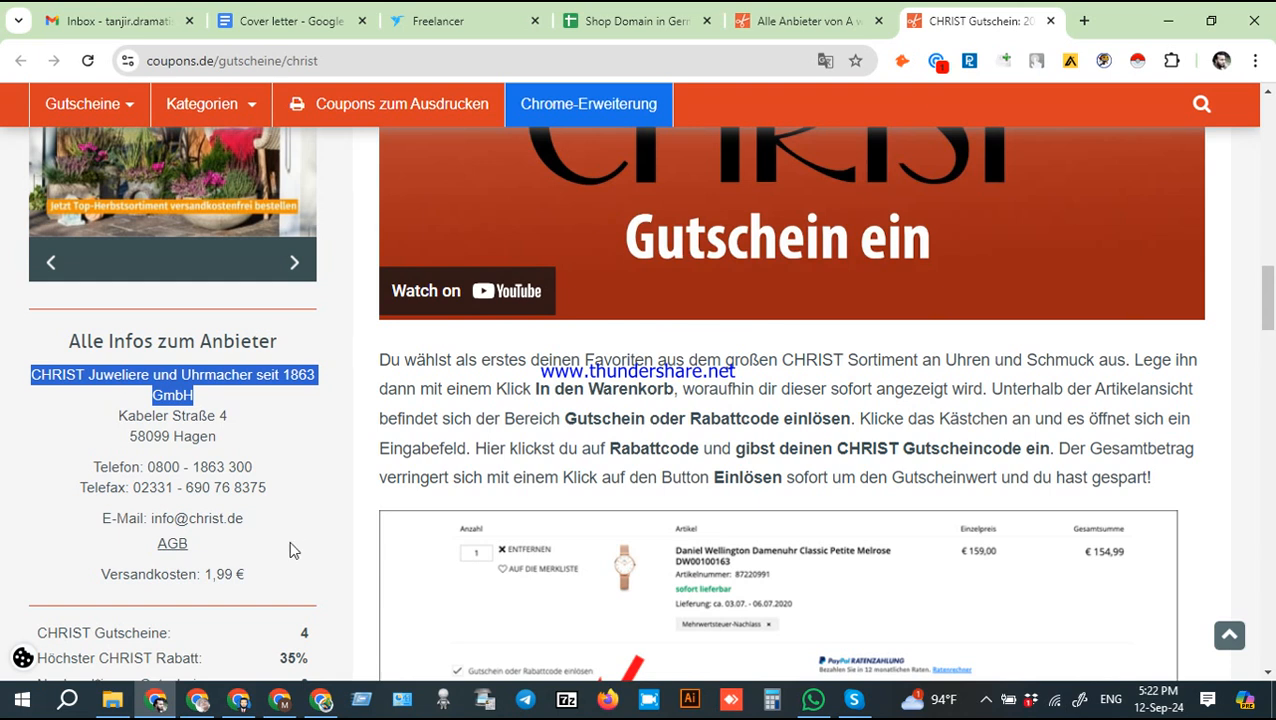
mouse_move(225, 442)
mouse_down()
mouse_move(152, 440)
mouse_move(121, 414)
mouse_move(227, 419)
mouse_up()
key(ctrl+c)
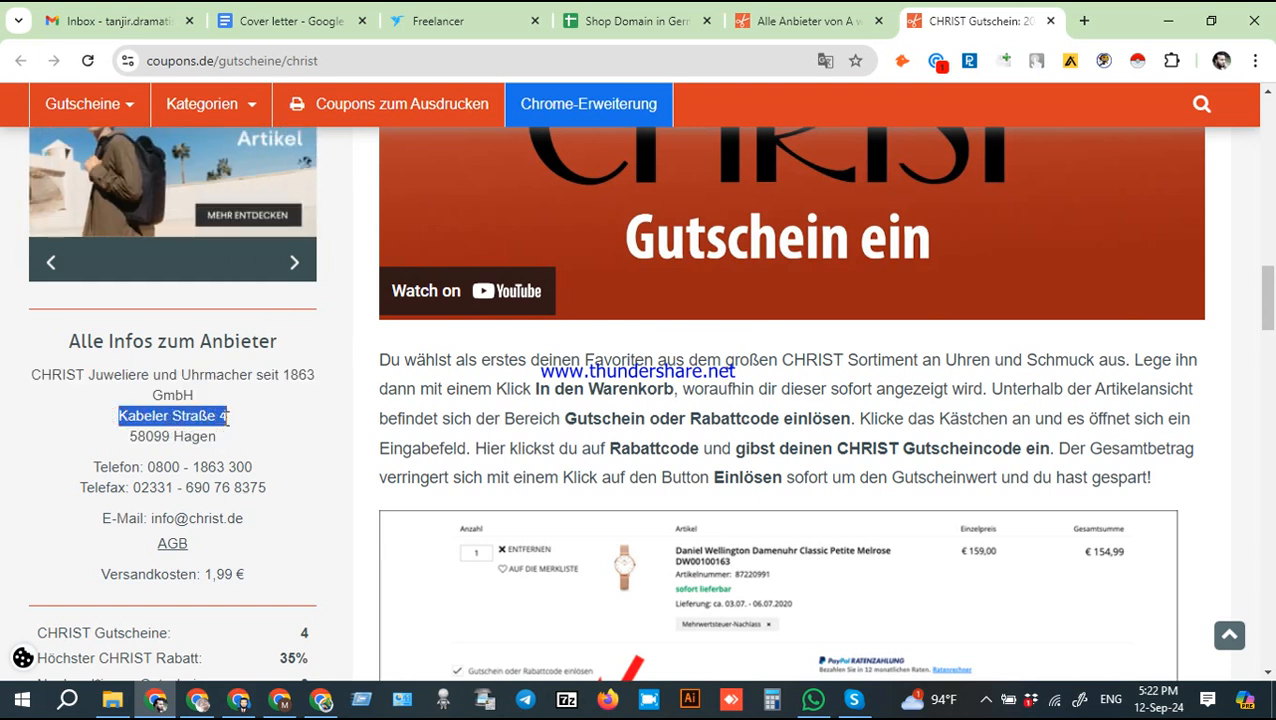
click(635, 20)
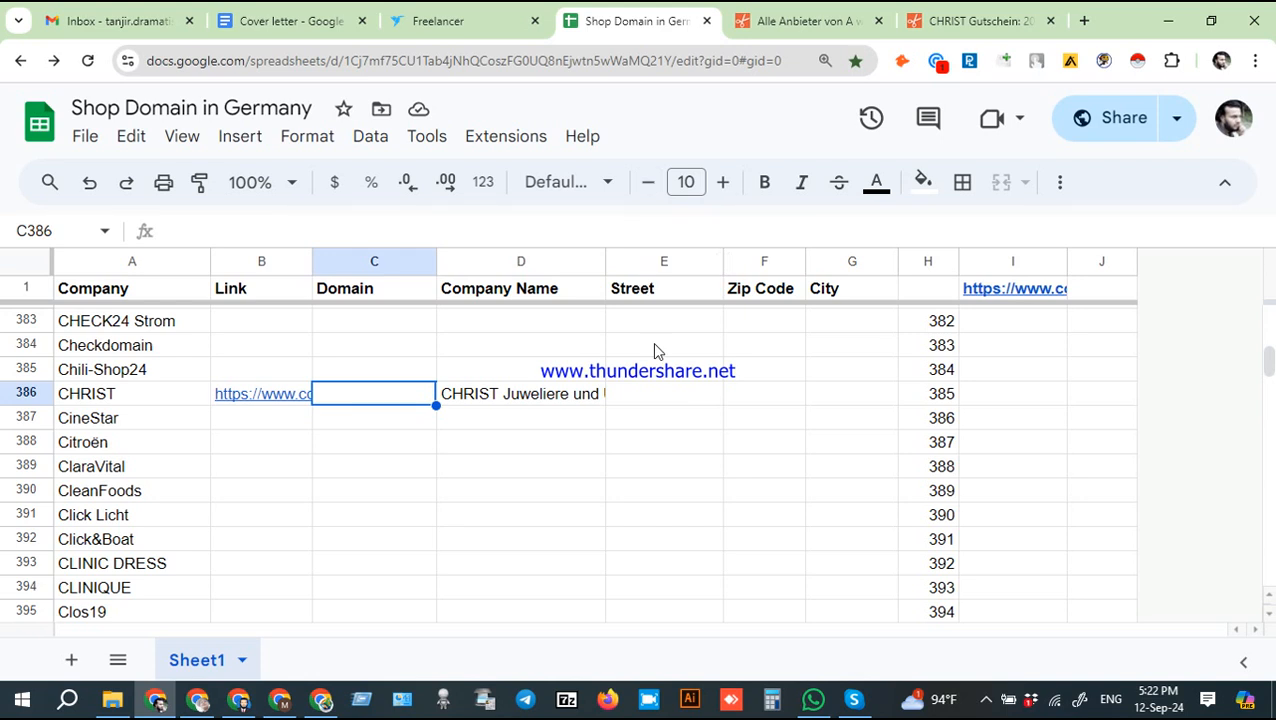
click(647, 396)
key(ctrl+v)
Copy the zip code and city line of CHRIST's provider information into Zip Code cell F386, keeping only the zip code there
click(934, 16)
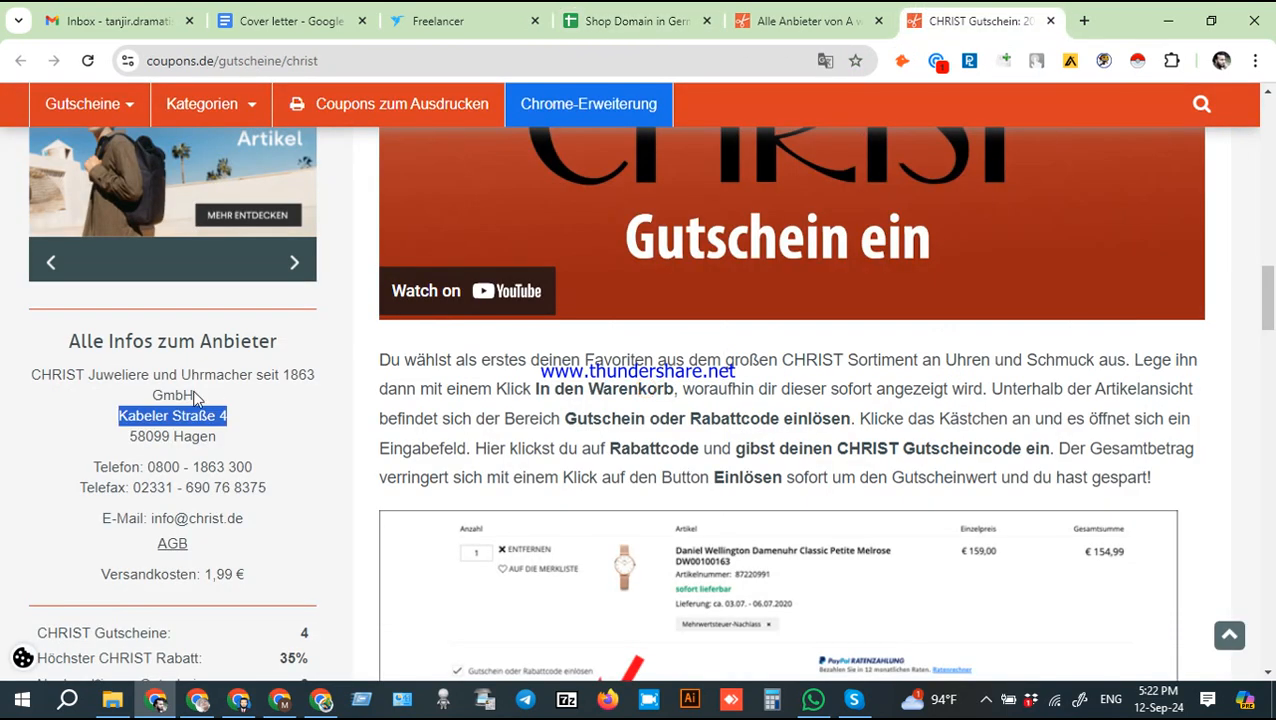
drag(216, 437, 130, 437)
key(ctrl+c)
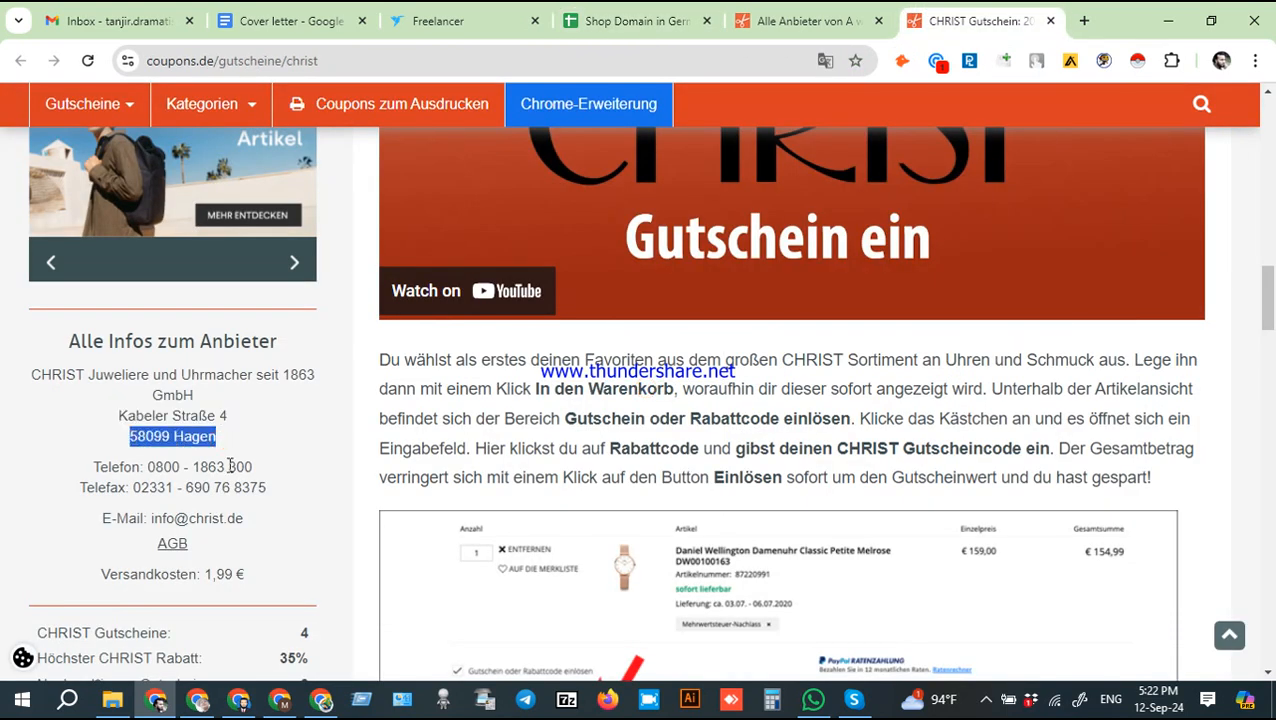
click(635, 20)
click(755, 402)
double_click(755, 405)
key(ctrl+v)
drag(775, 393, 815, 412)
key(BackSpace)
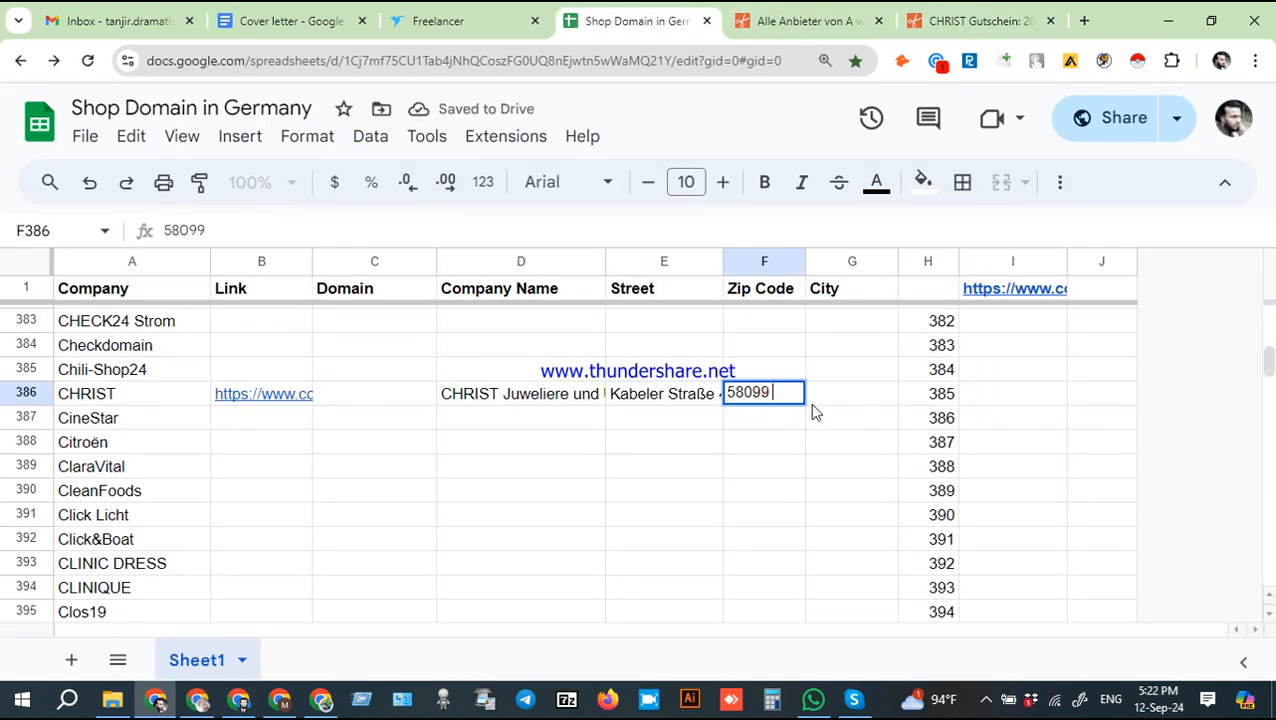
Enter the city from CHRIST's provider information in the City cell G386
click(813, 402)
text(Hagen)
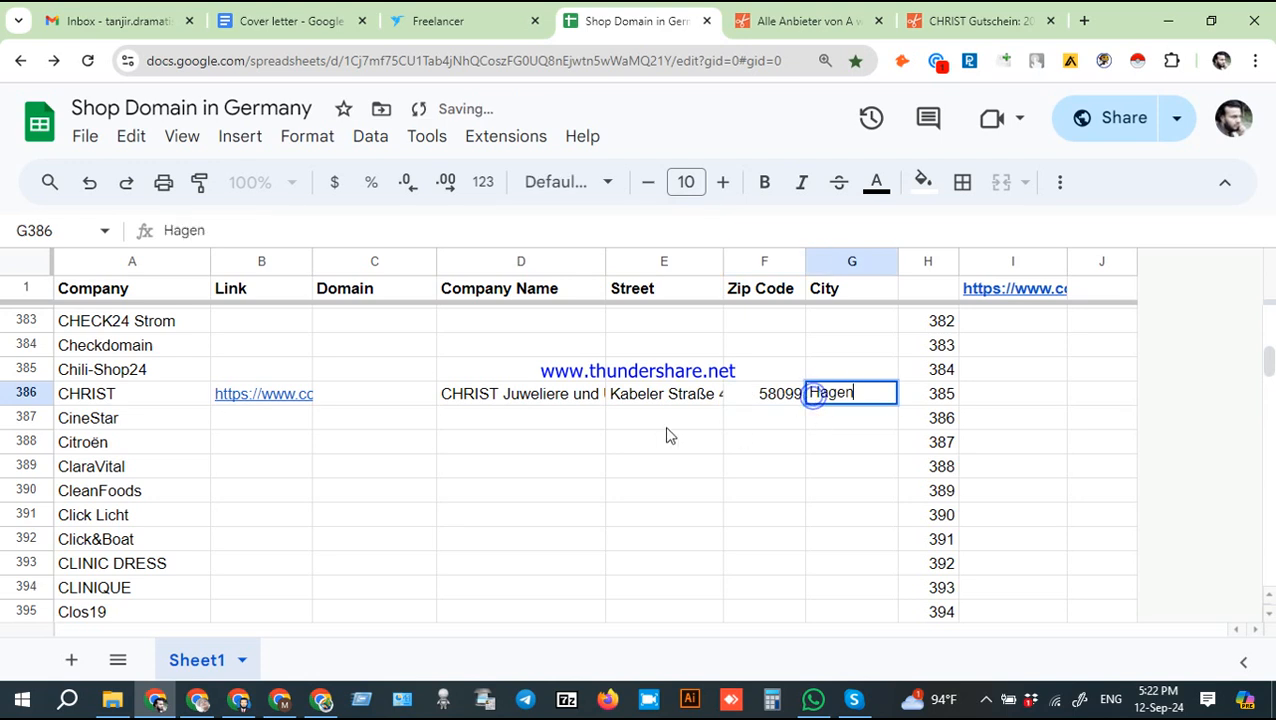
click(418, 418)
Copy the domain christ.de from the e-mail line of CHRIST's provider information into the Domain cell C386
click(357, 397)
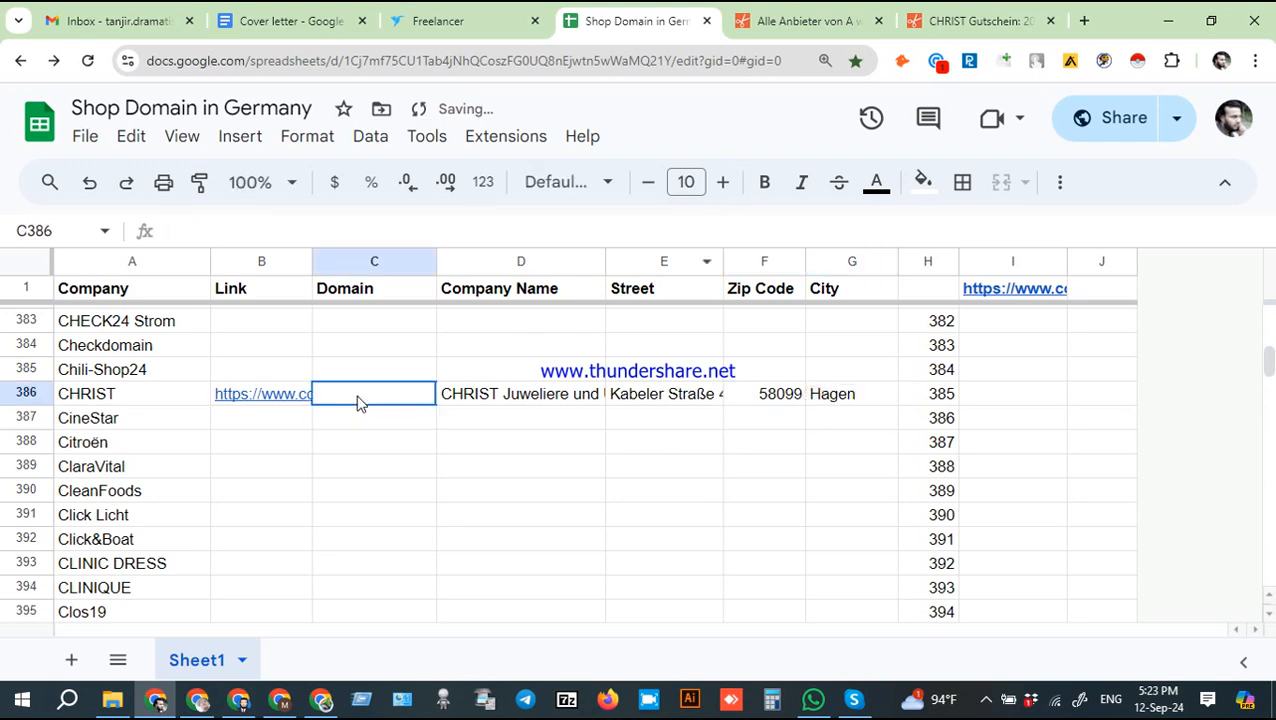
click(925, 18)
drag(250, 520, 195, 520)
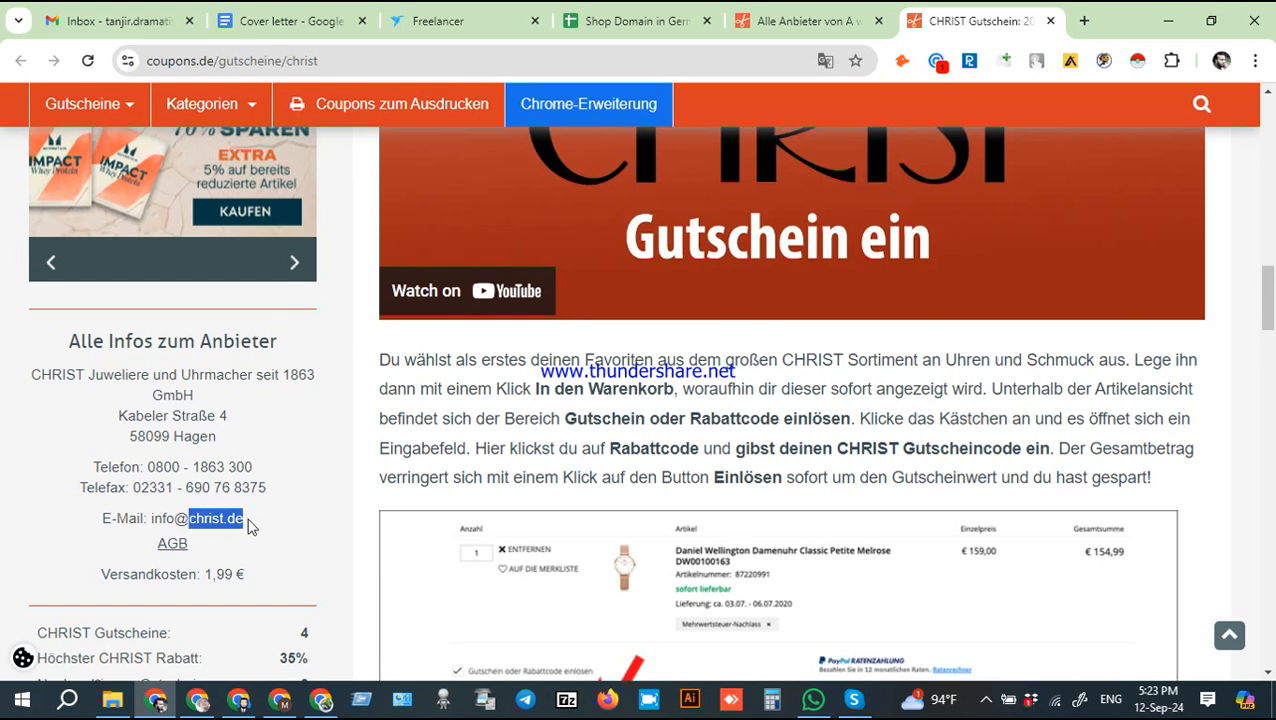
click(640, 20)
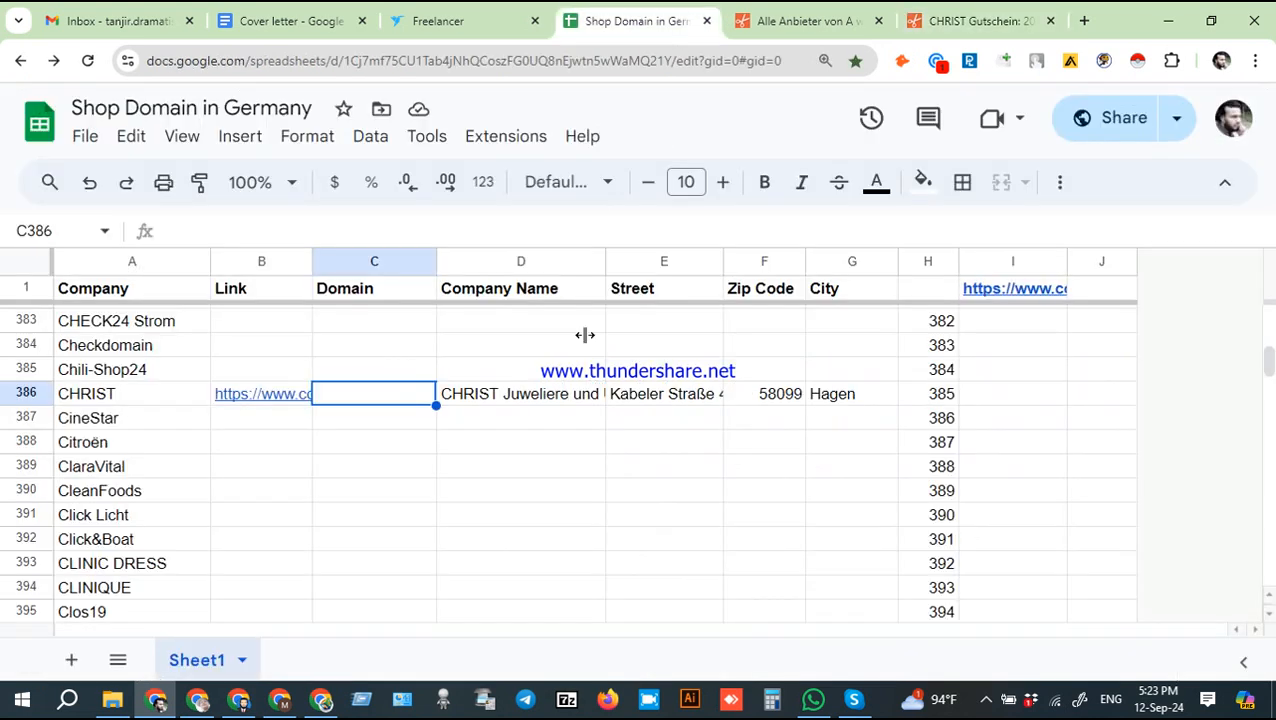
double_click(363, 398)
text(christ.de)
key(Return)
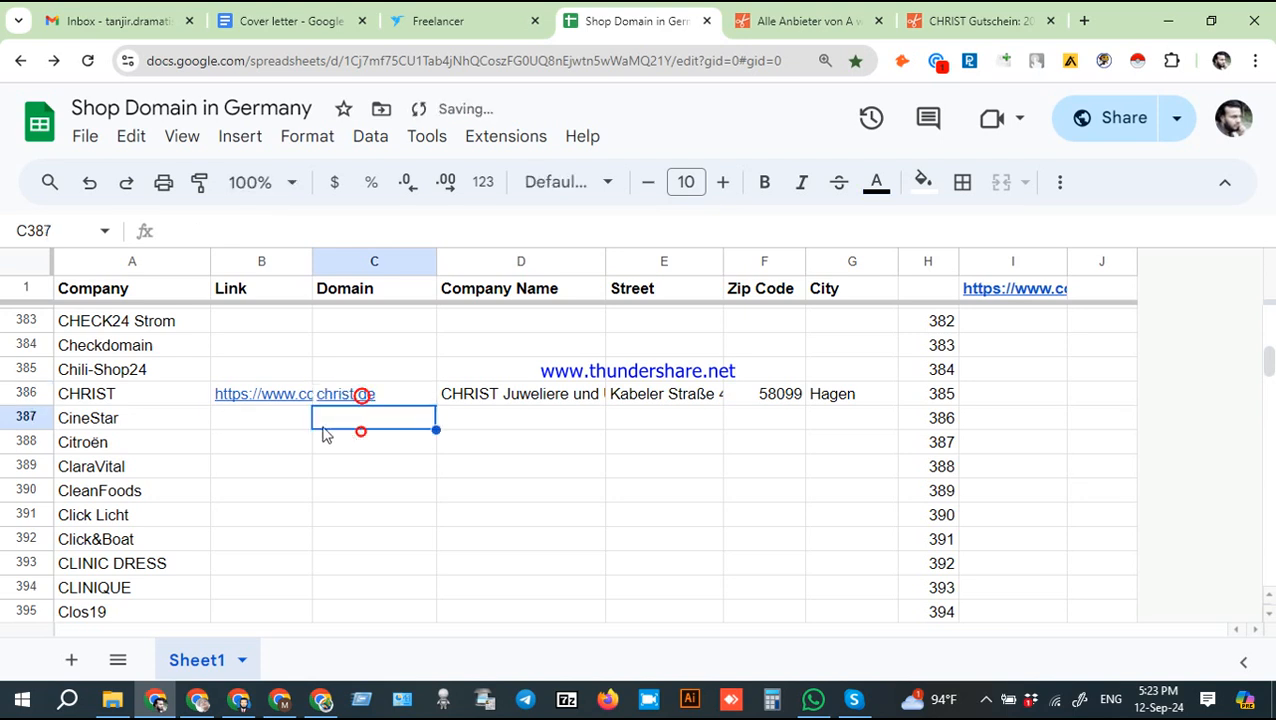
Close the CHRIST coupon page and open the CineStar entry of the provider list in a new tab
click(156, 395)
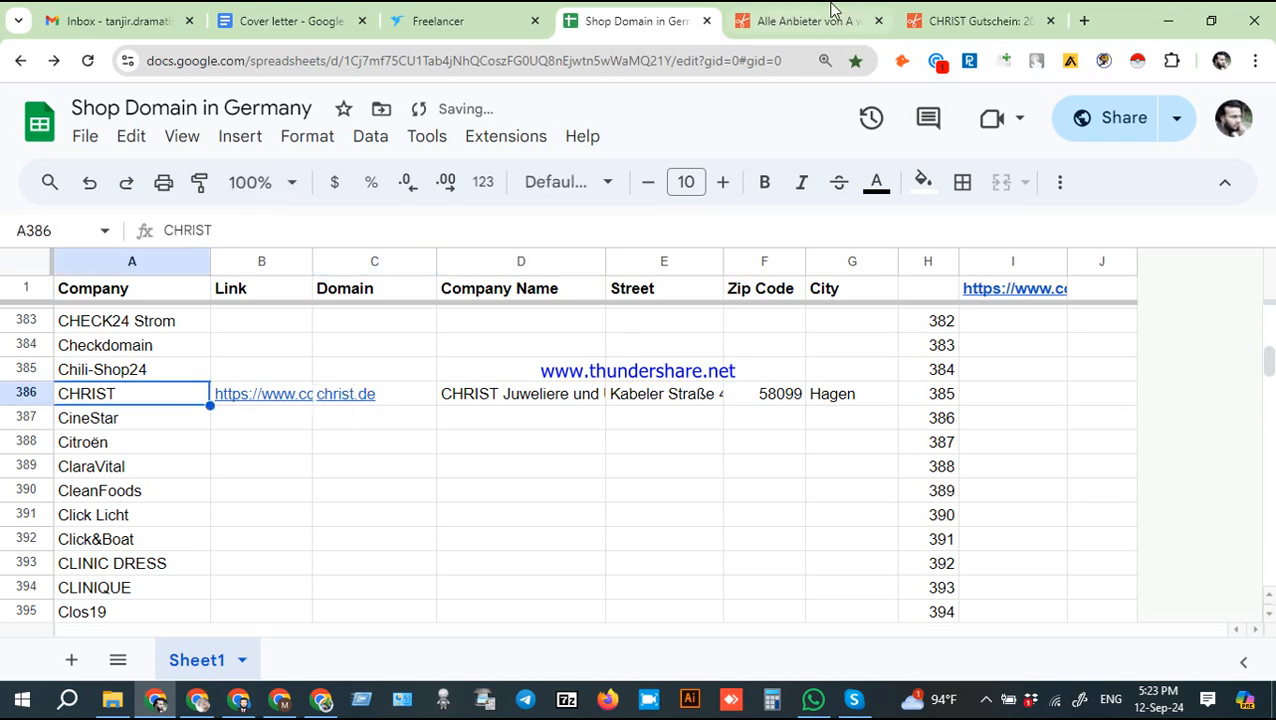
click(975, 20)
click(1050, 21)
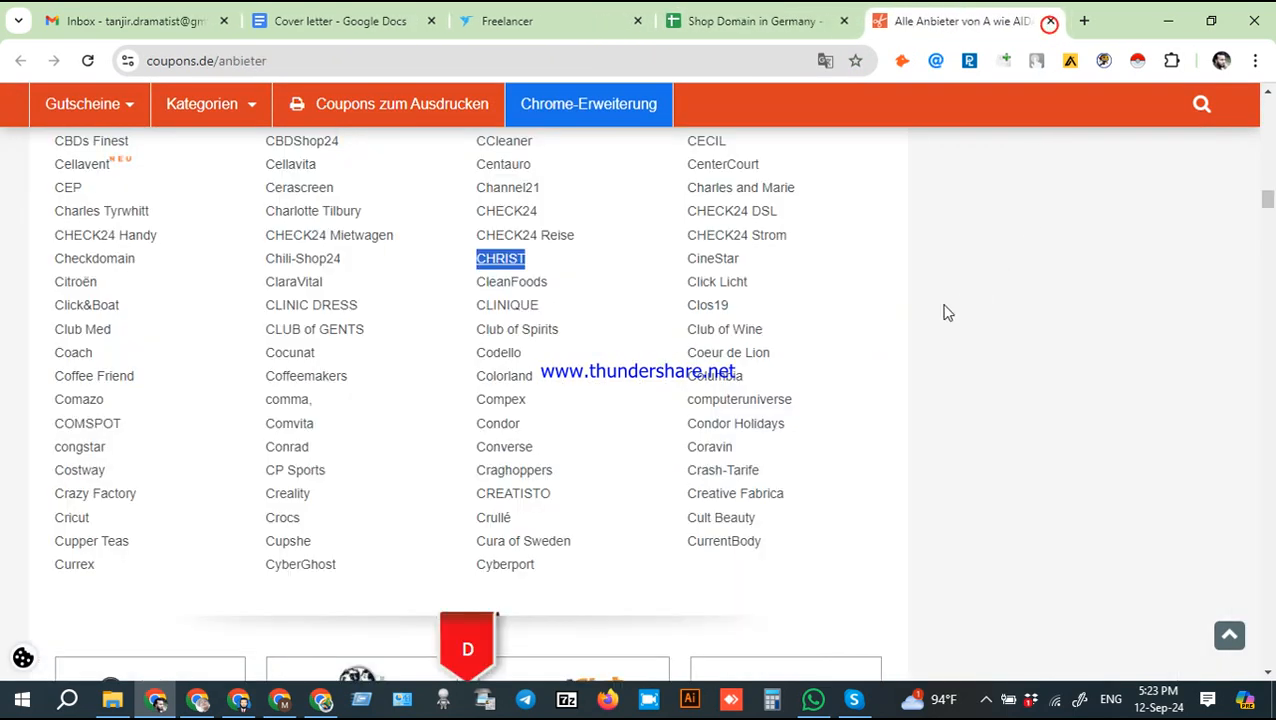
right_click(733, 268)
click(776, 277)
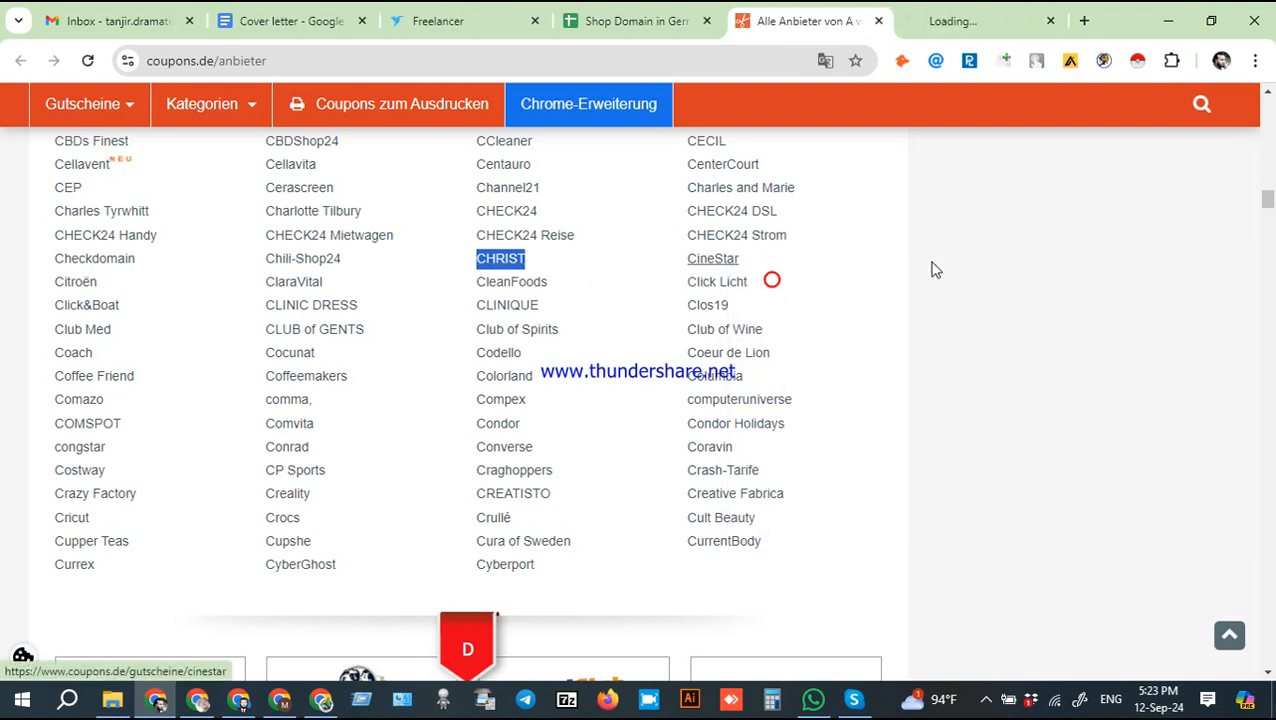
Copy the address of the CineStar coupon page into the Link cell B387 of the CineStar row
click(945, 10)
click(301, 60)
key(ctrl+c)
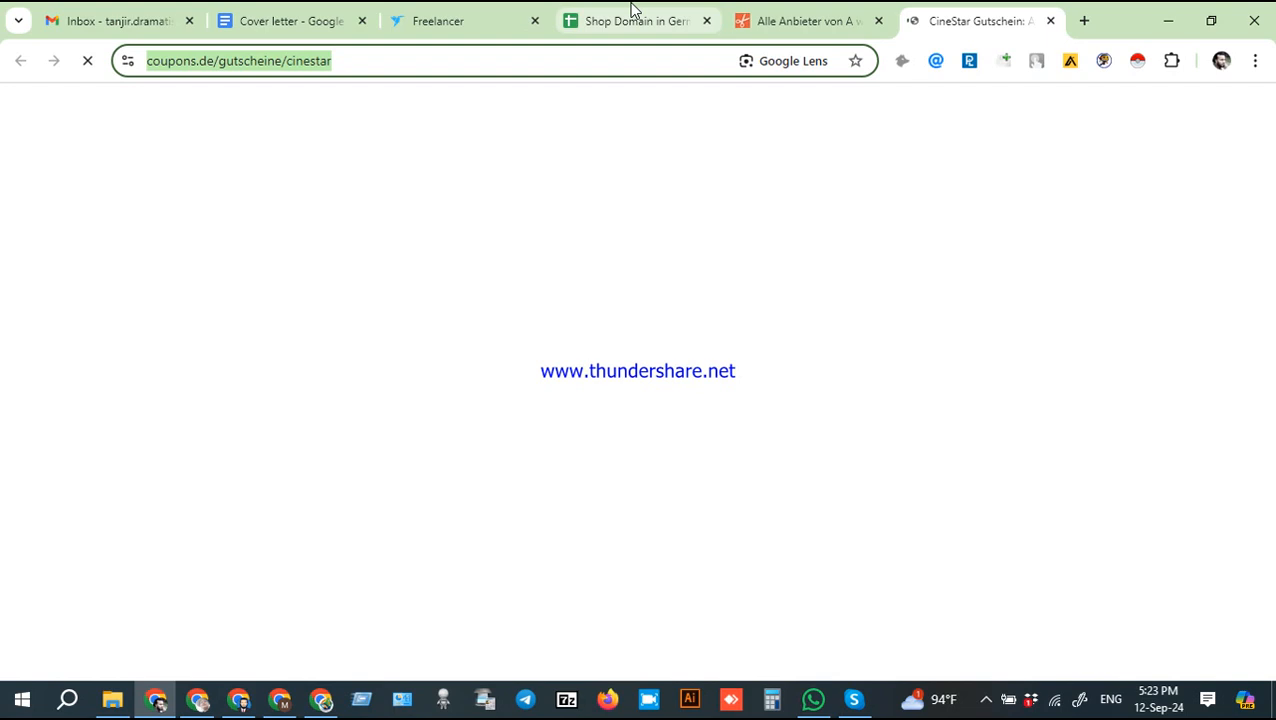
click(629, 14)
click(258, 428)
key(ctrl+v)
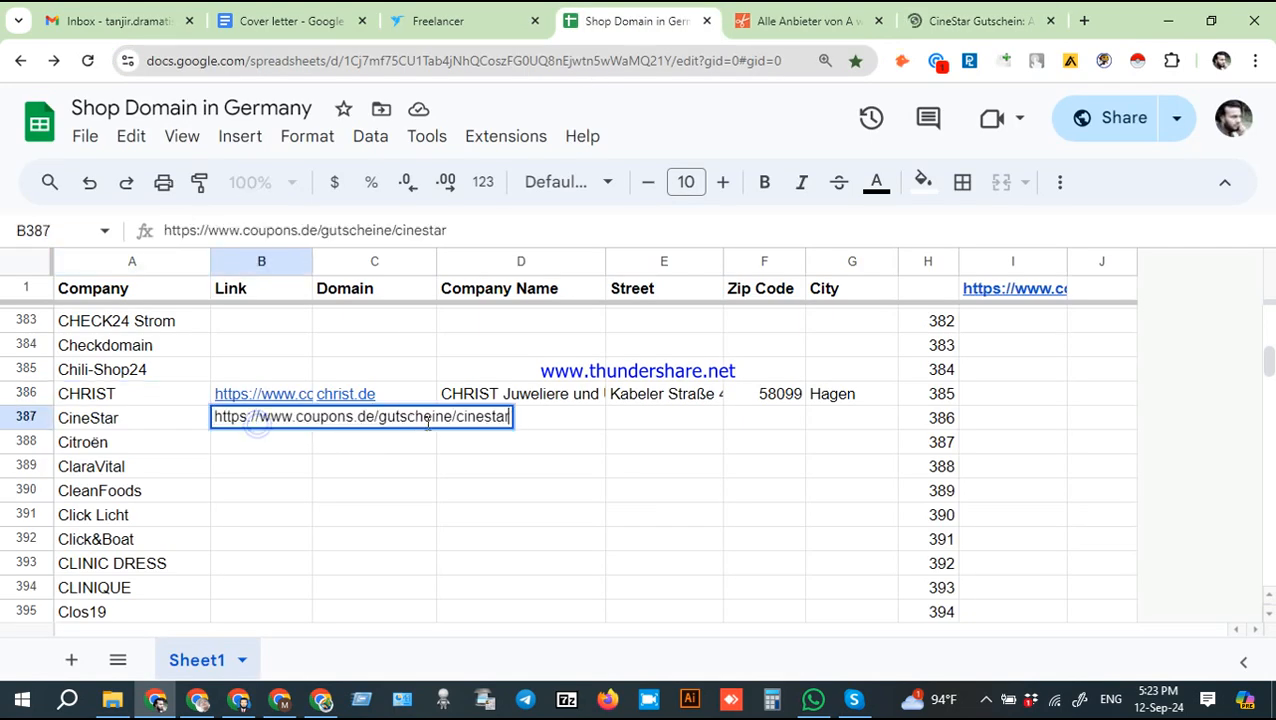
click(392, 443)
Copy the domain CineStar.de from the e-mail line of CineStar's provider information into the Domain cell C387
click(389, 428)
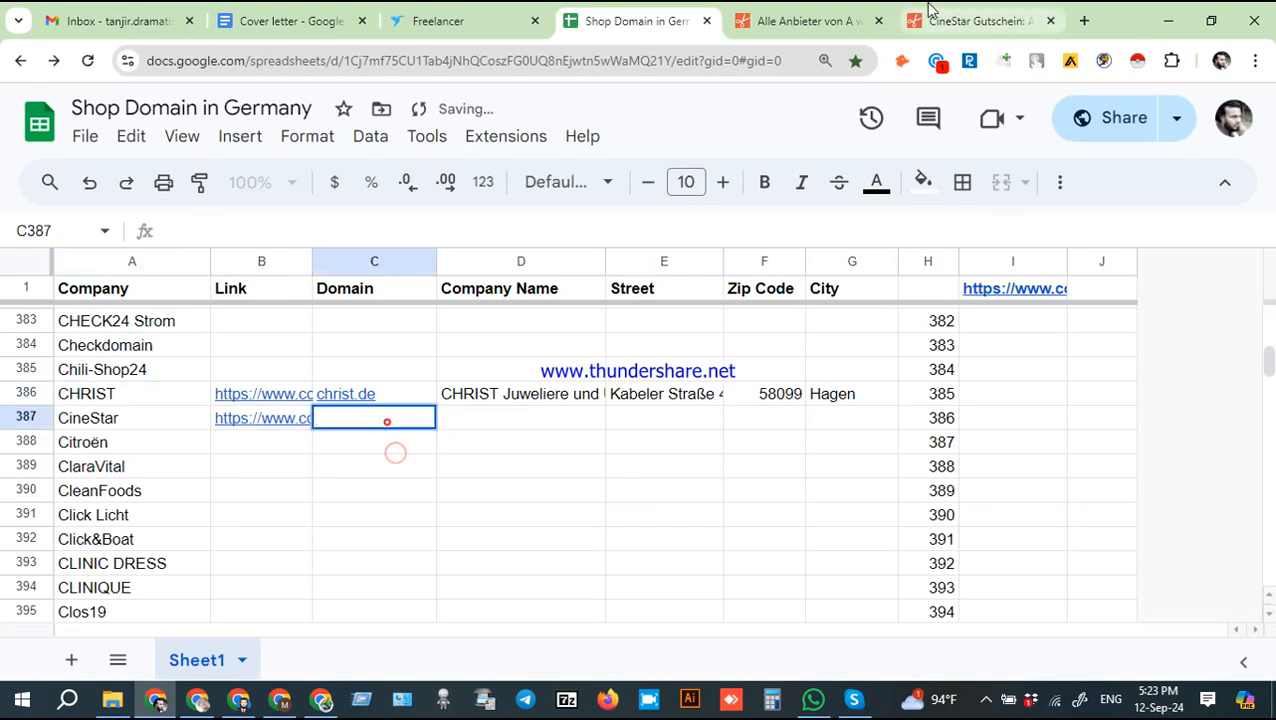
click(968, 20)
scroll(322, 480, down, 15)
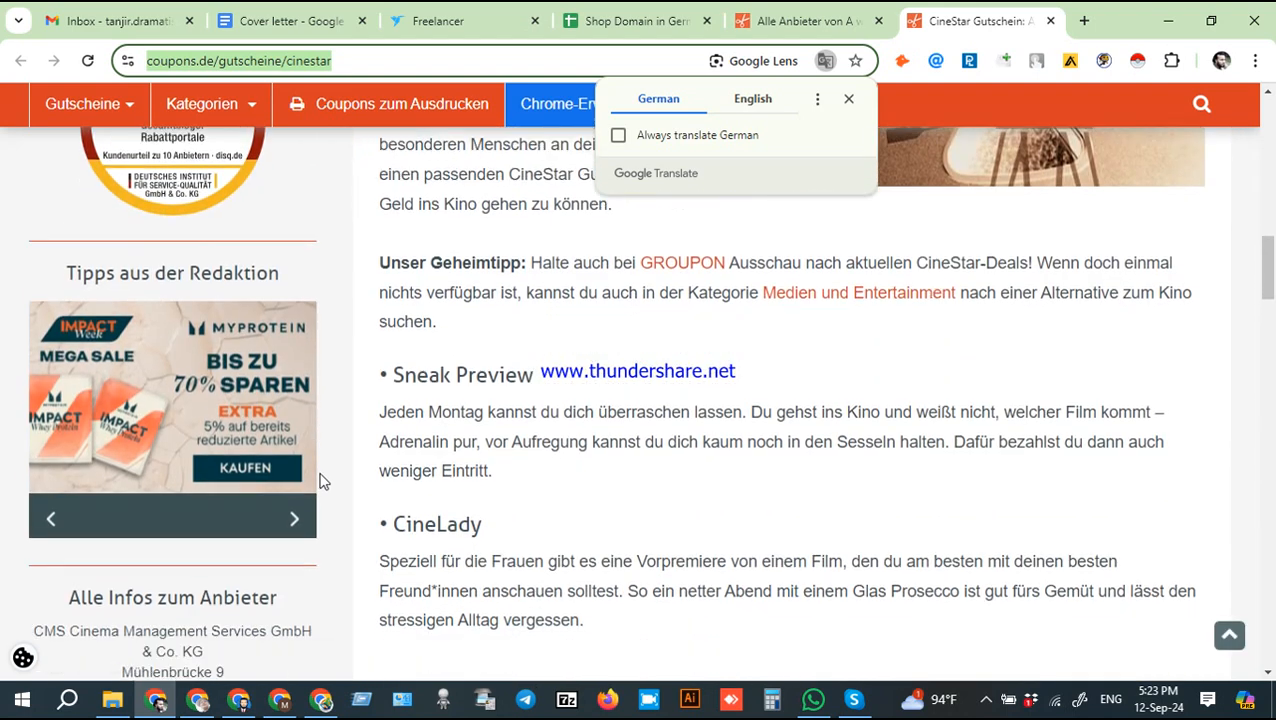
scroll(318, 482, down, 3)
drag(268, 470, 185, 458)
key(ctrl+c)
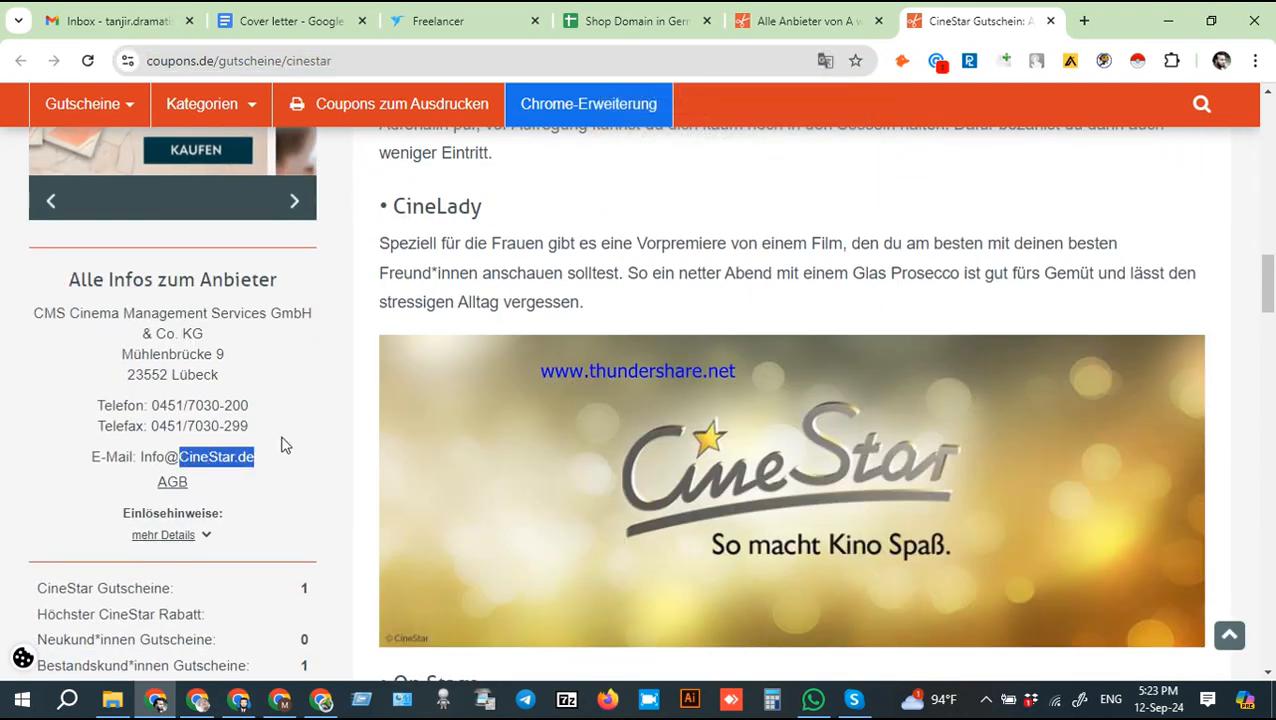
click(640, 20)
key(ctrl+v)
Copy only the first line of CineStar's legal name, CMS Cinema Management Services GmbH, into the Company Name cell D387
click(513, 418)
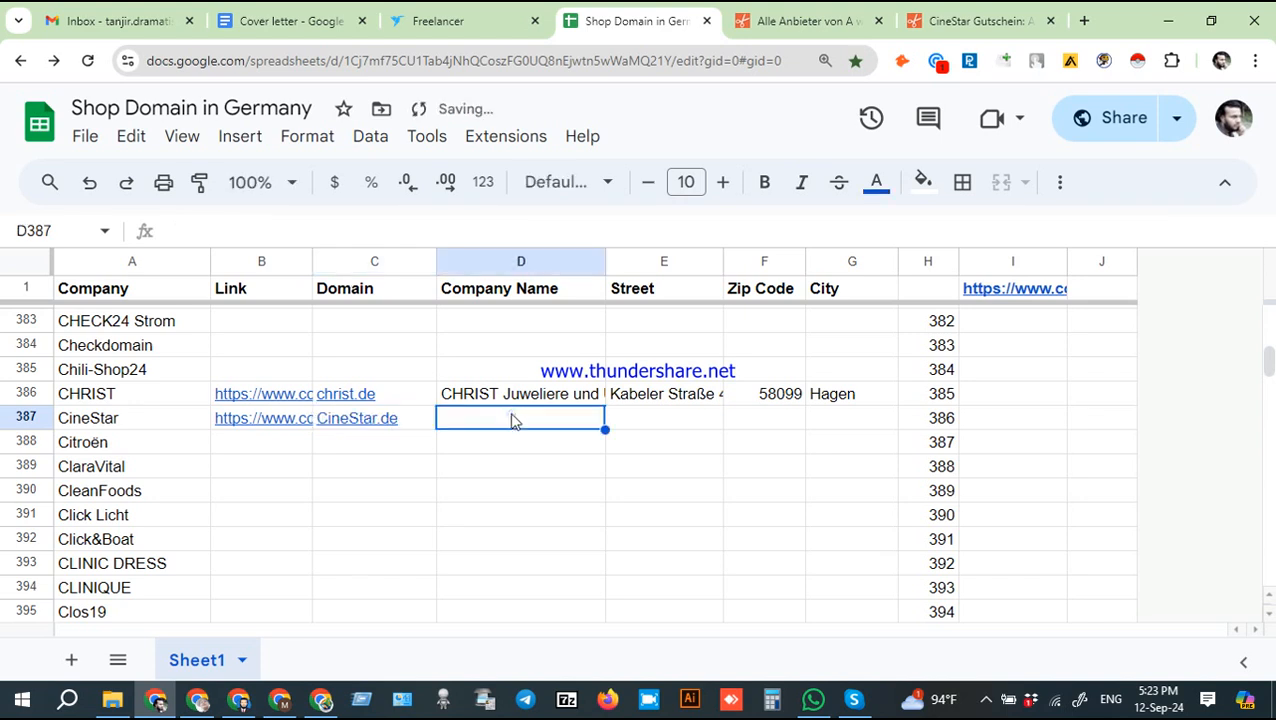
click(950, 30)
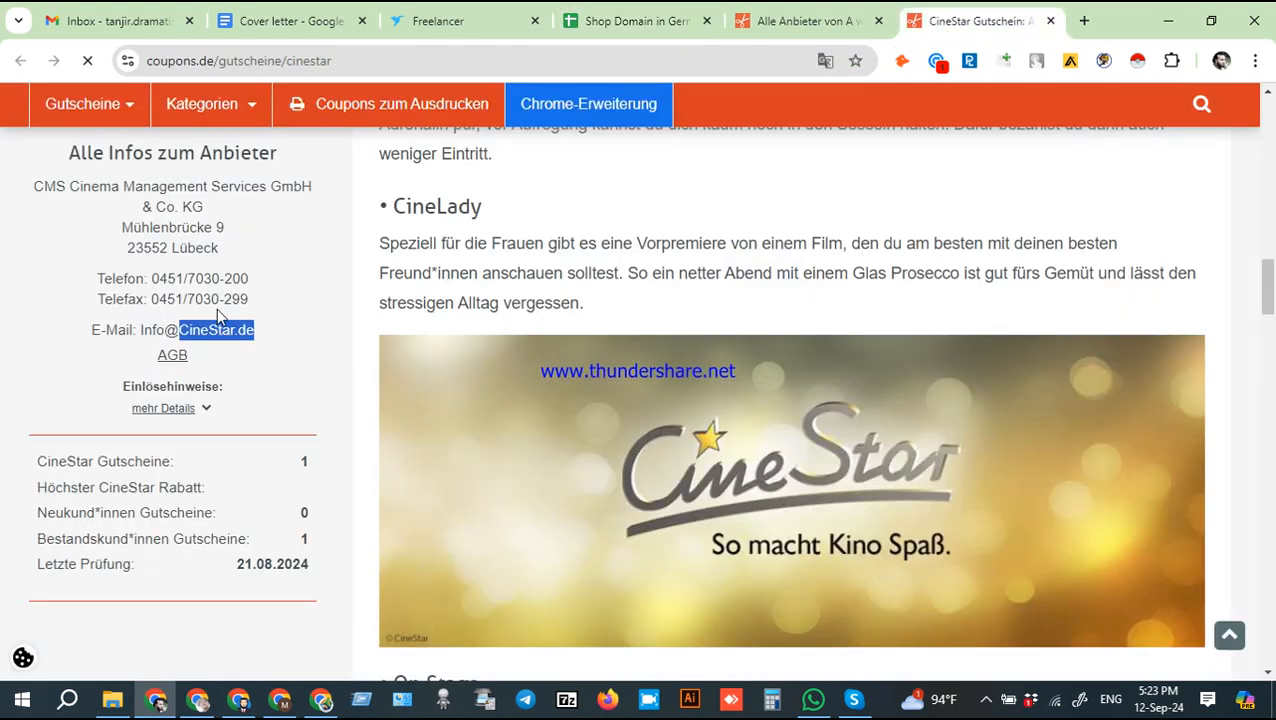
drag(37, 188, 306, 186)
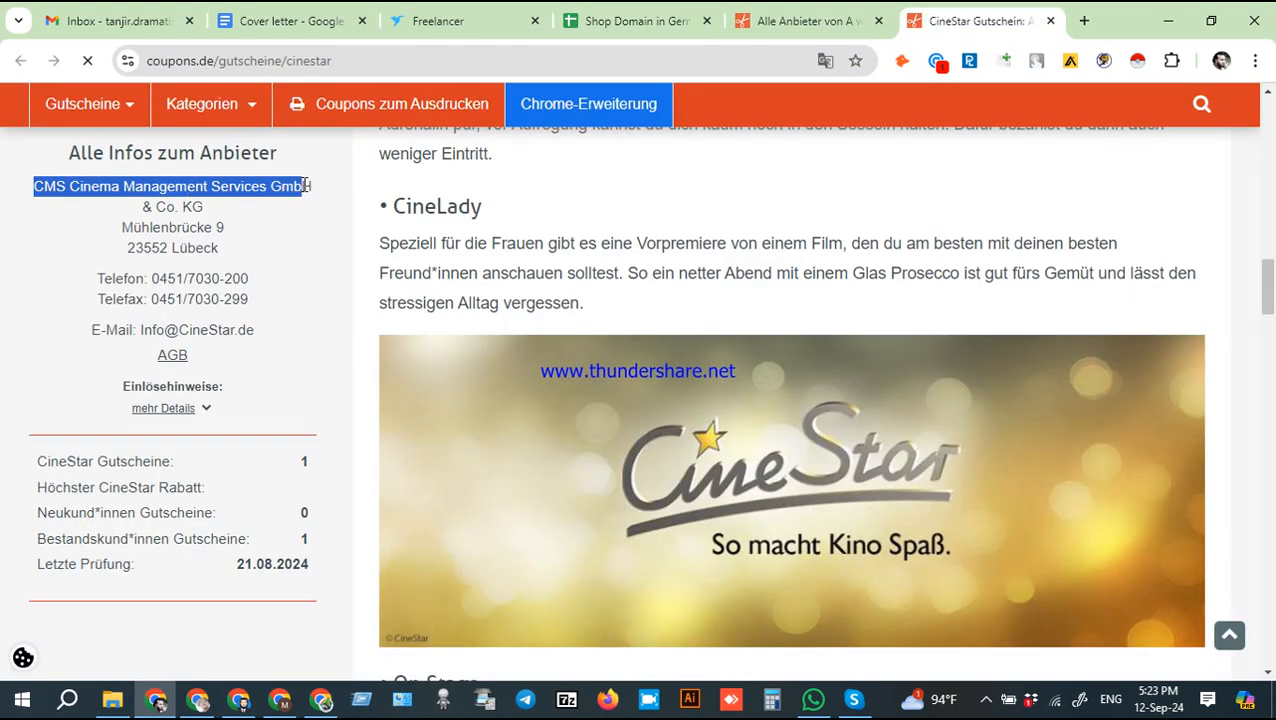
click(670, 18)
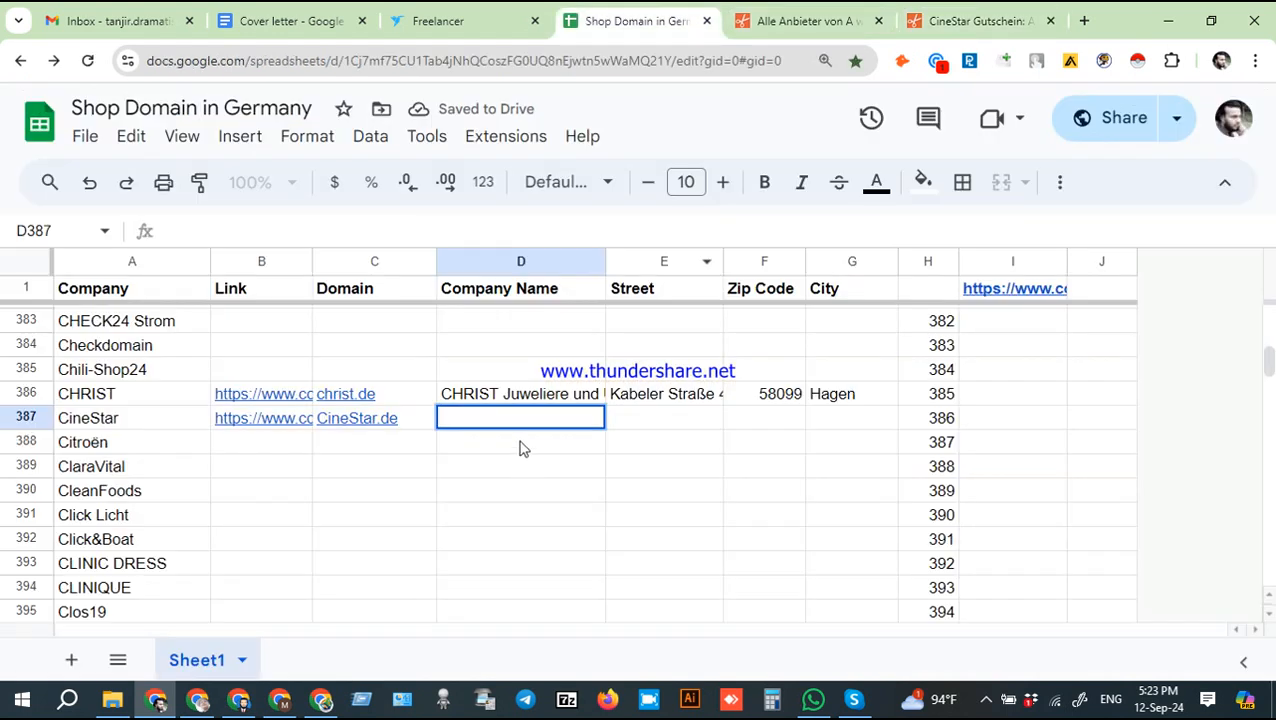
key(ctrl+v)
click(653, 456)
Enter the full two-line legal name CMS Cinema Management Services GmbH & Co. KG from the provider information in Company Name cell D387
click(1024, 9)
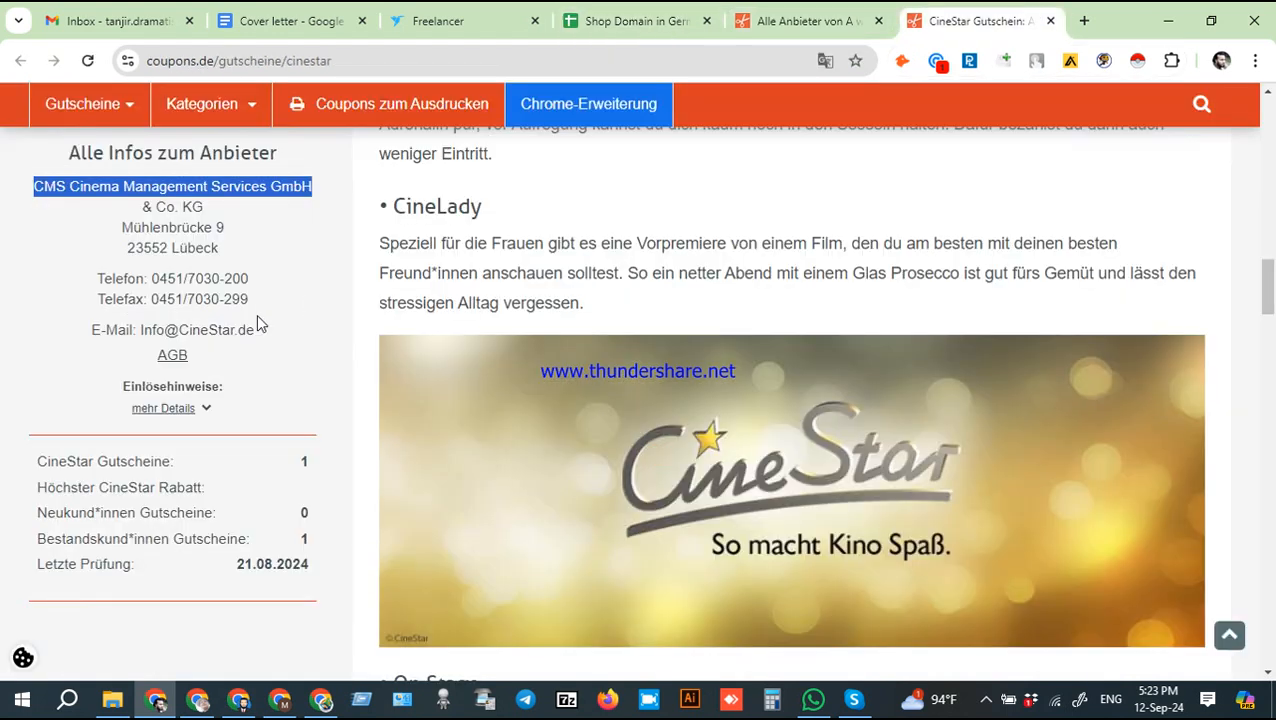
click(223, 230)
drag(204, 204, 55, 192)
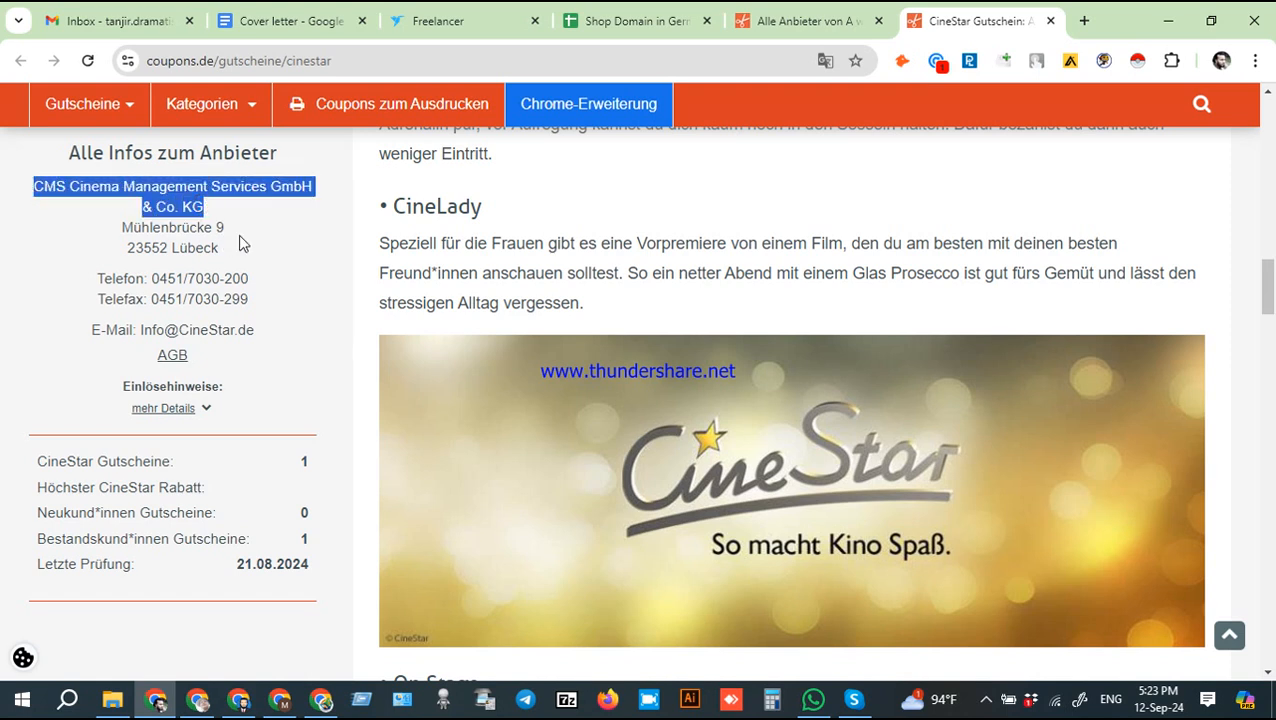
click(640, 20)
click(650, 393)
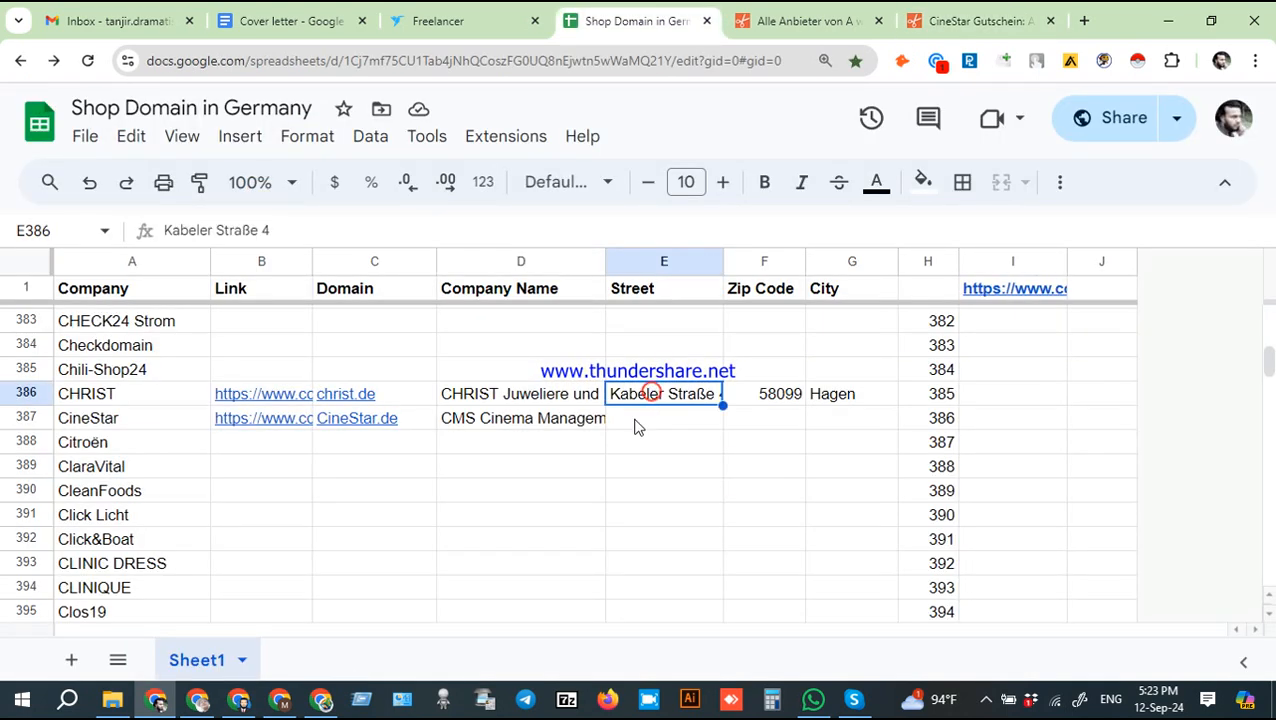
click(547, 418)
double_click(543, 416)
key(ctrl+v)
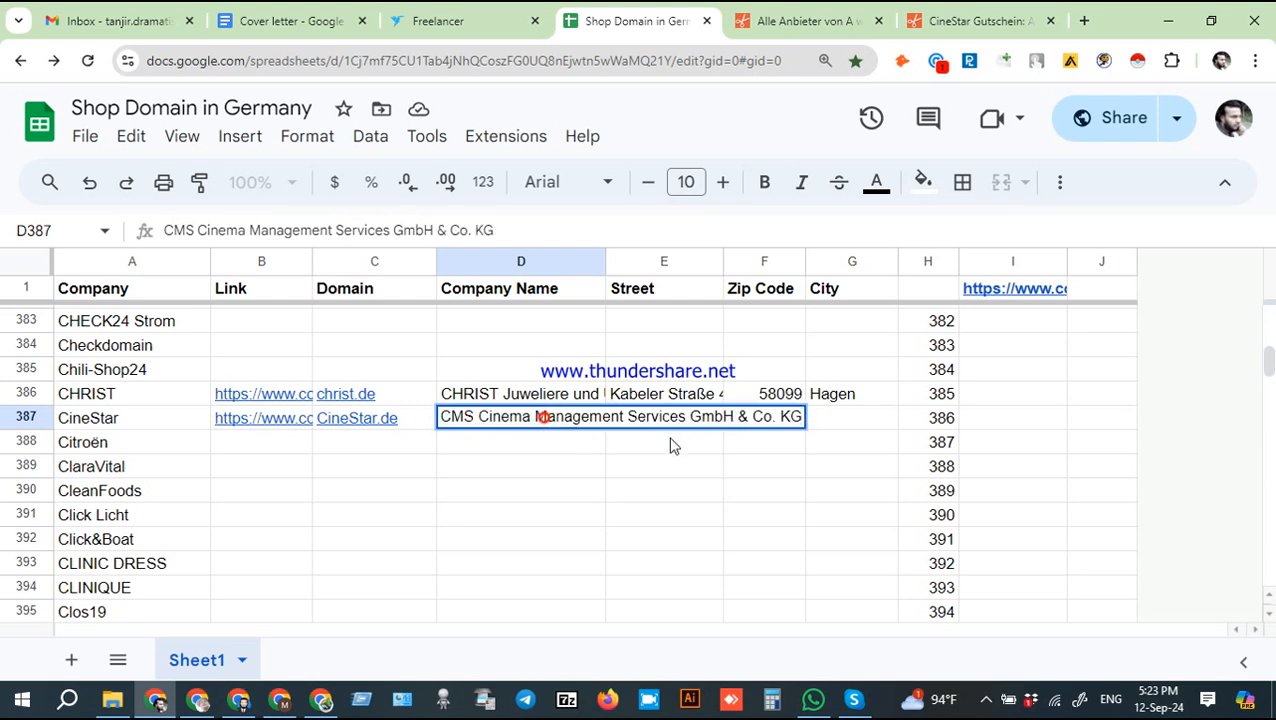
click(670, 443)
Copy the street and house number from CineStar's provider information into the Street cell E387
double_click(656, 421)
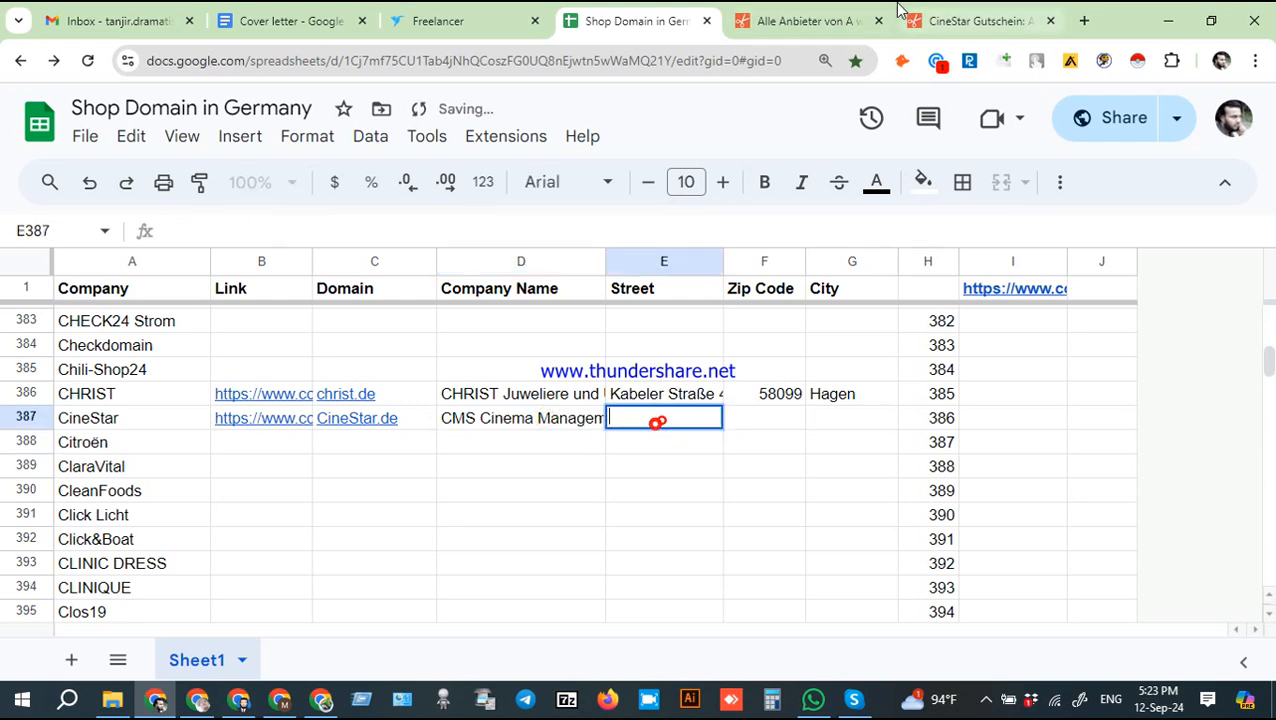
click(931, 20)
drag(226, 228, 129, 227)
key(ctrl+c)
click(615, 20)
key(ctrl+v)
key(Tab)
Copy the zip code and city line of CineStar's provider information into Zip Code cell F387, keeping only the zip code there
click(950, 28)
drag(230, 247, 137, 254)
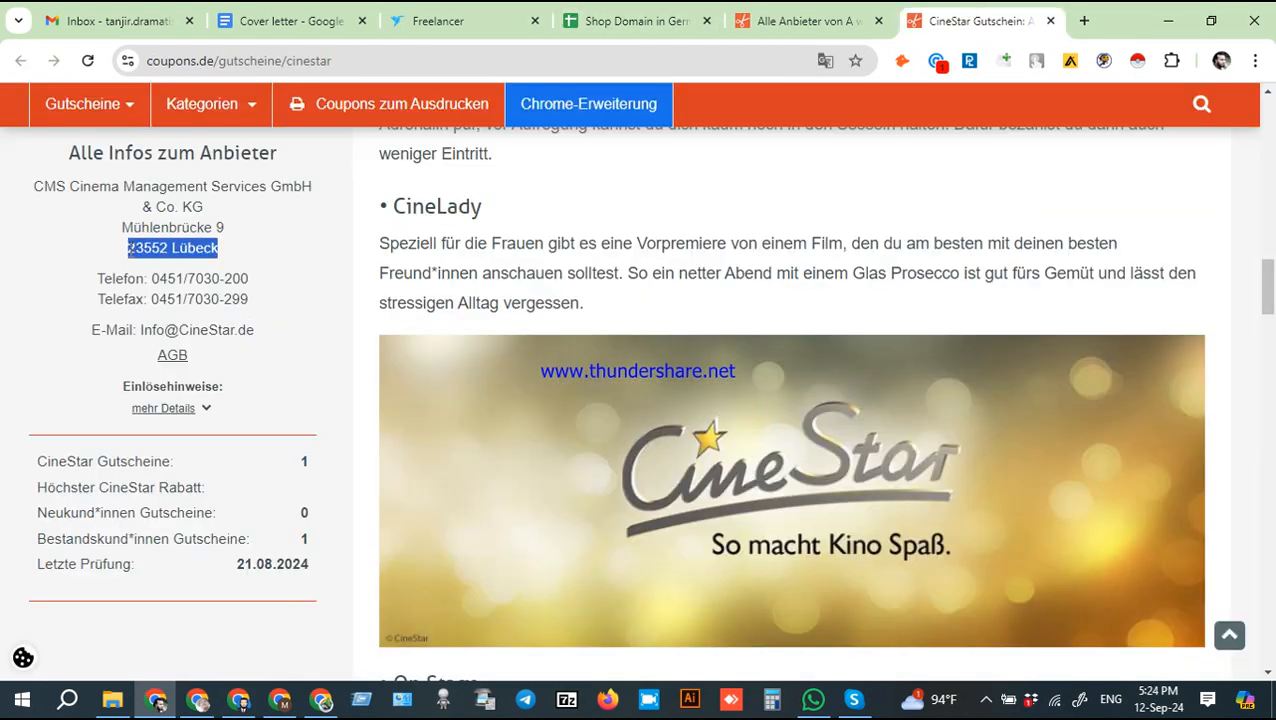
key(ctrl+c)
click(640, 20)
key(ctrl+v)
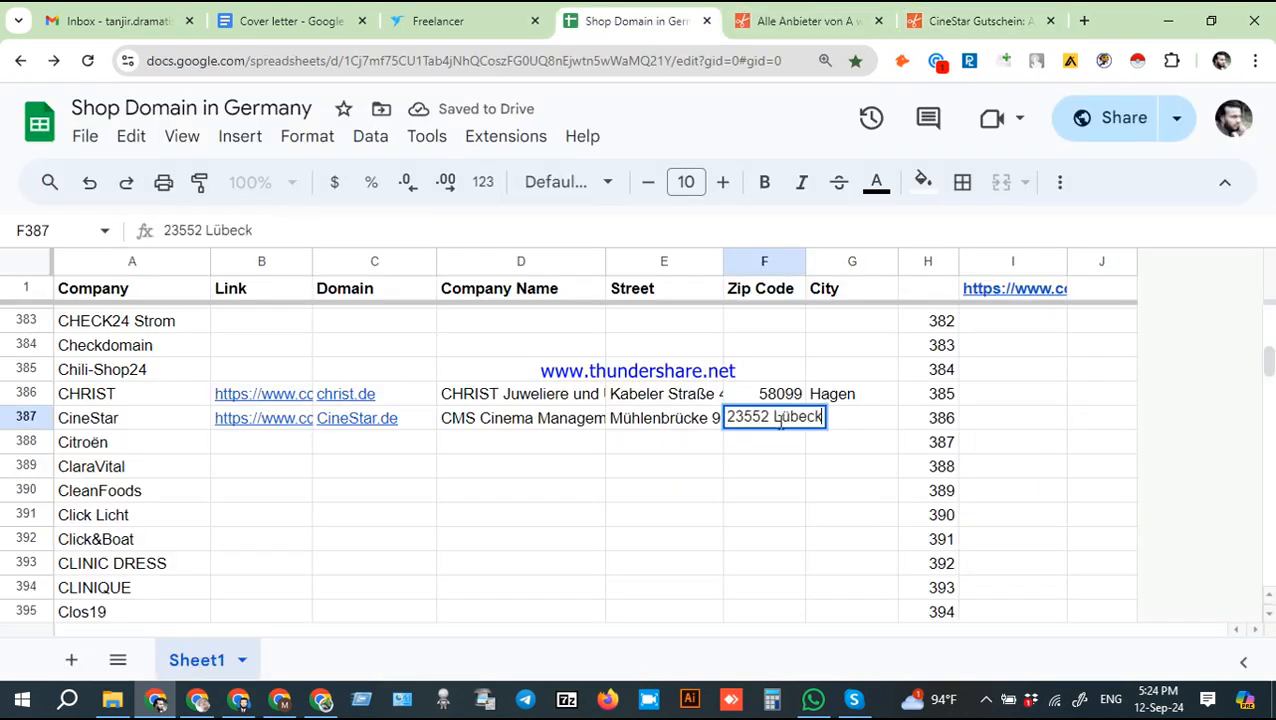
double_click(778, 417)
key(BackSpace)
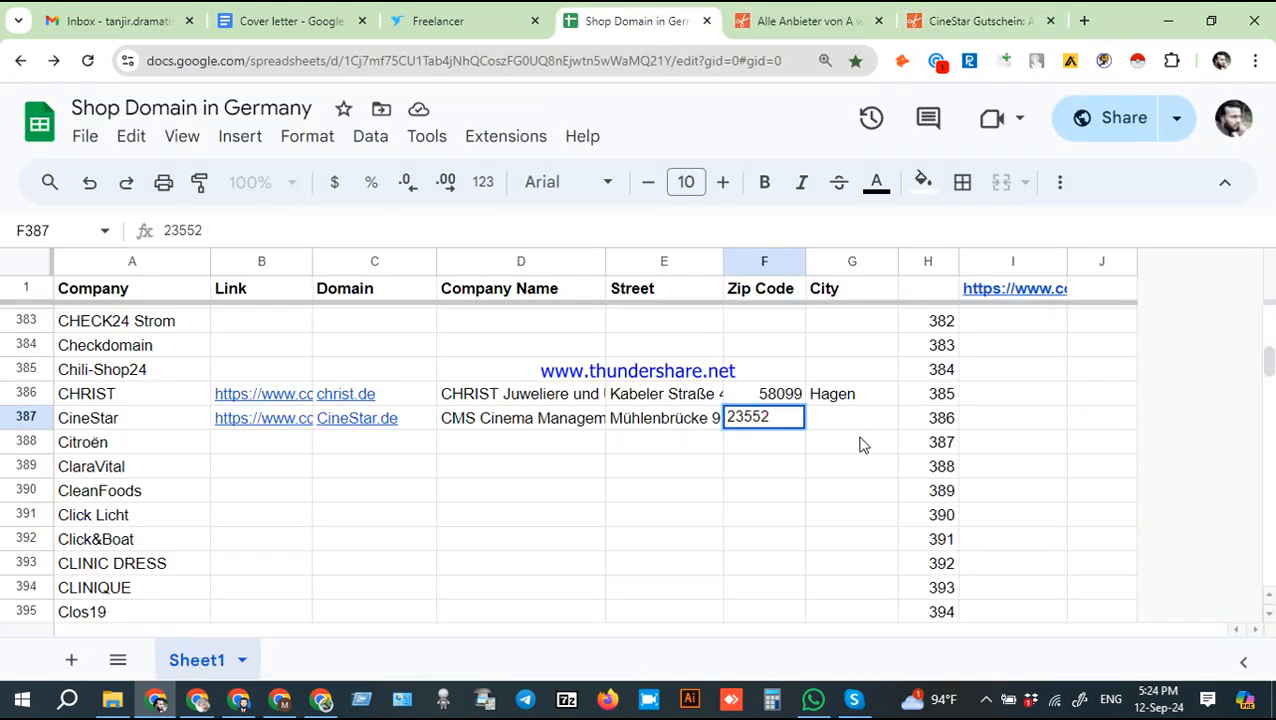
Enter the city from CineStar's provider information in the City cell G387 and close the CineStar coupon page
click(827, 420)
key(ctrl+v)
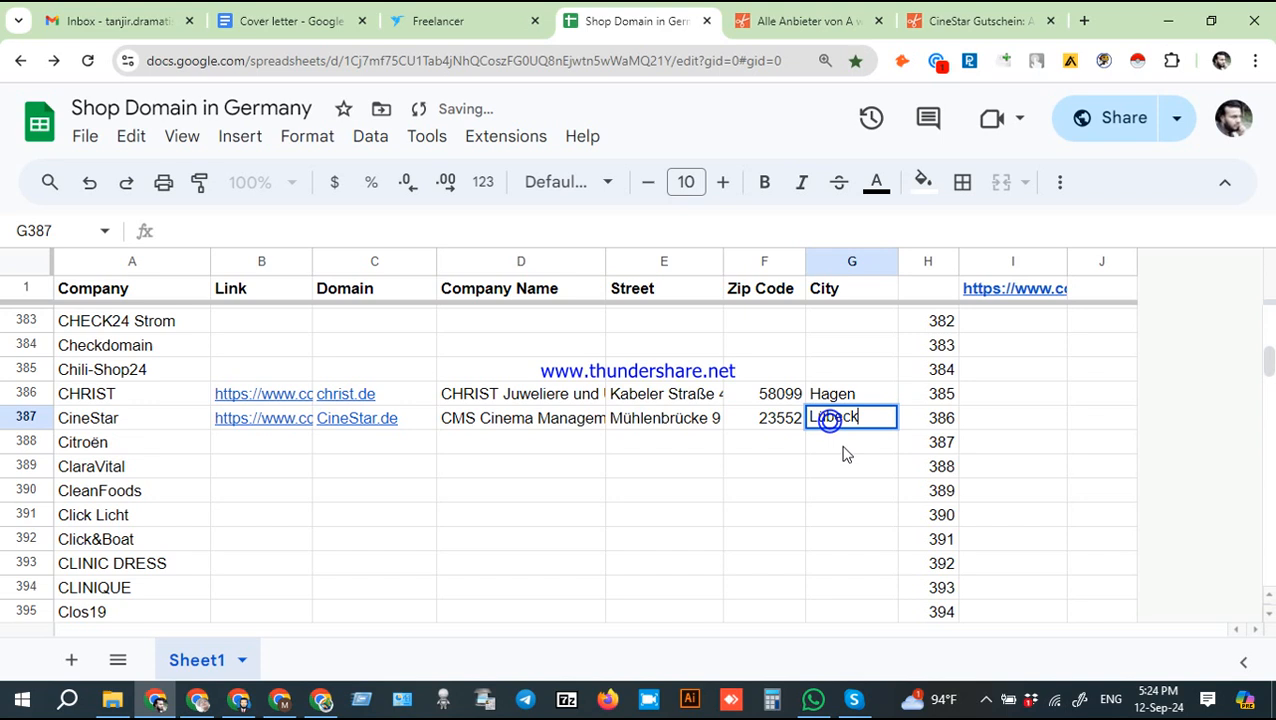
click(745, 465)
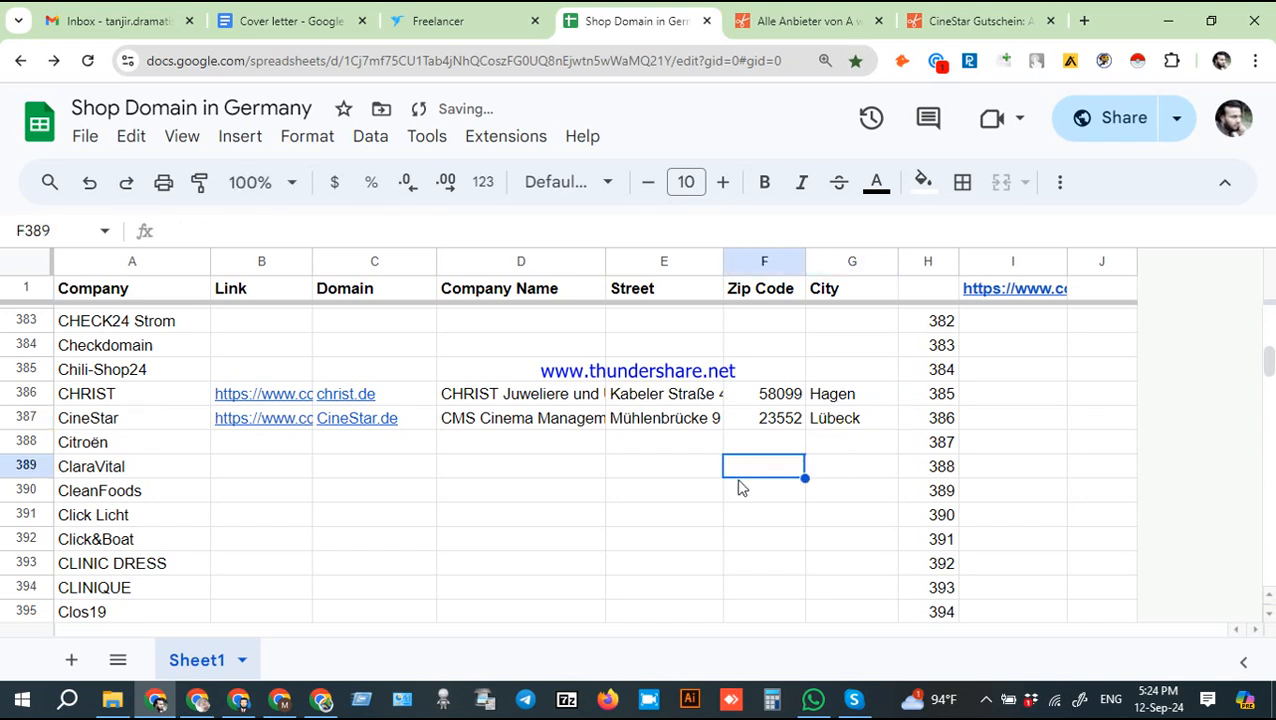
click(1049, 22)
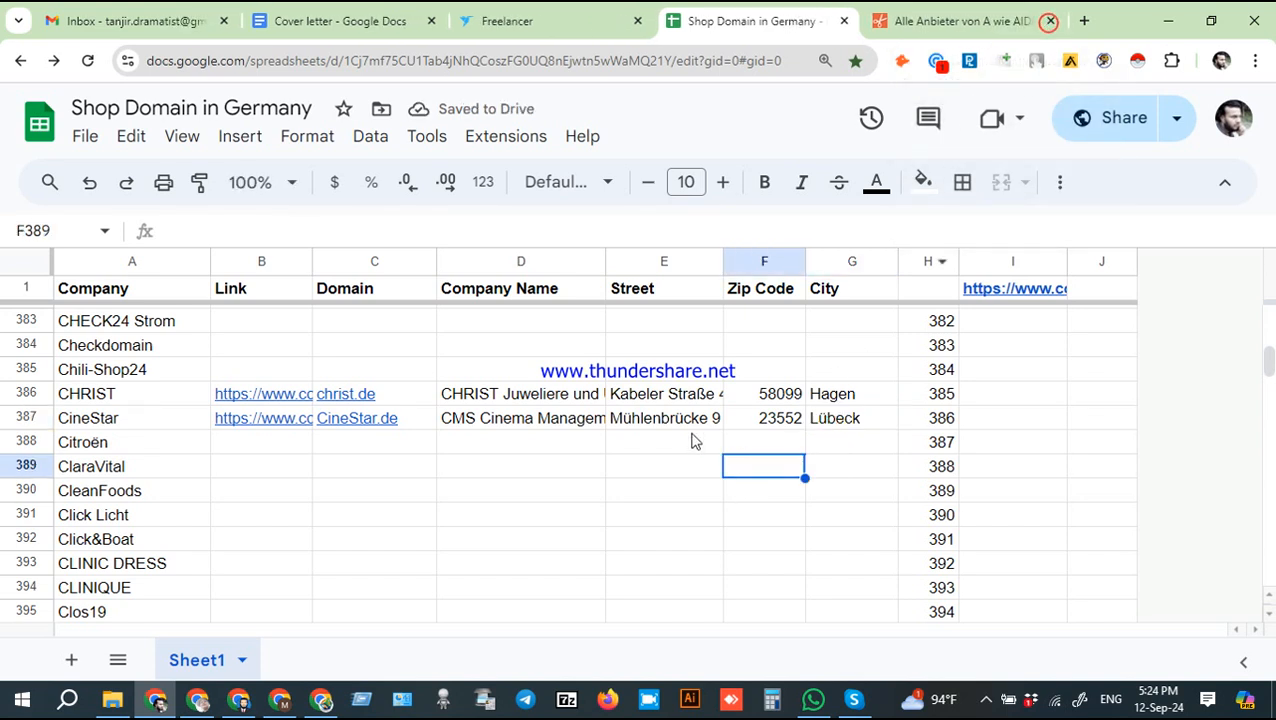
click(631, 458)
click(672, 491)
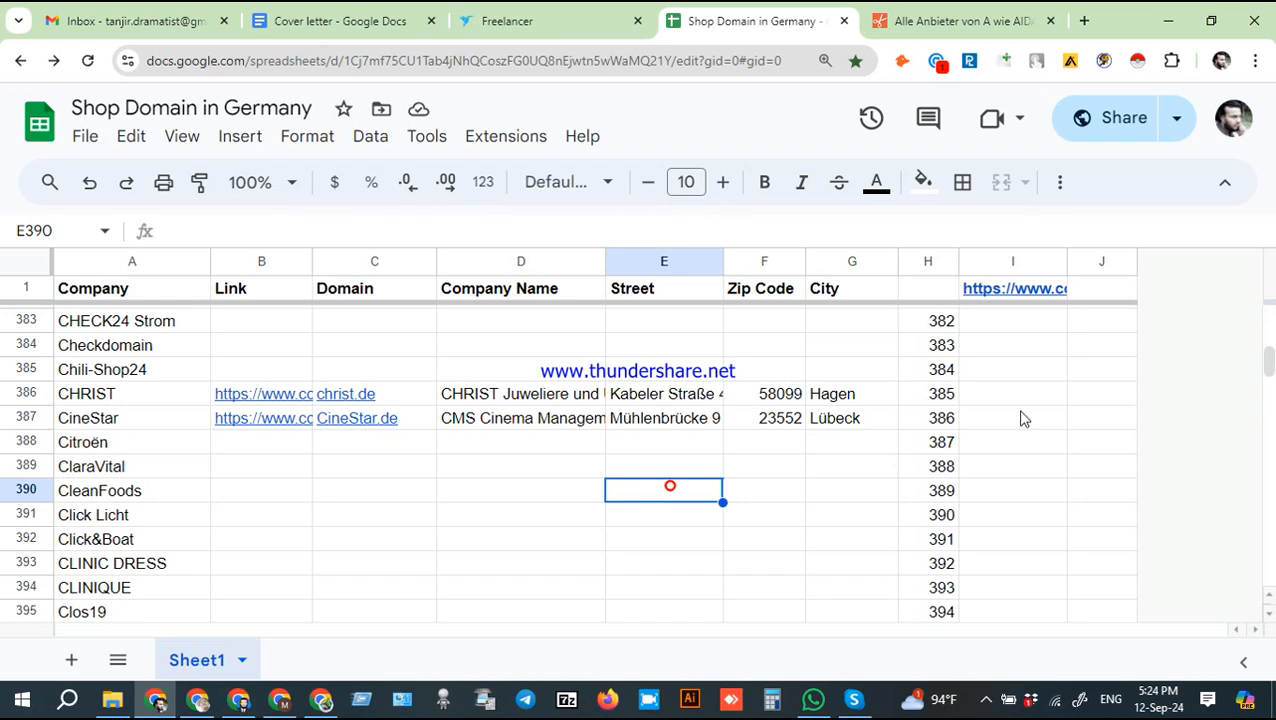
click(1094, 402)
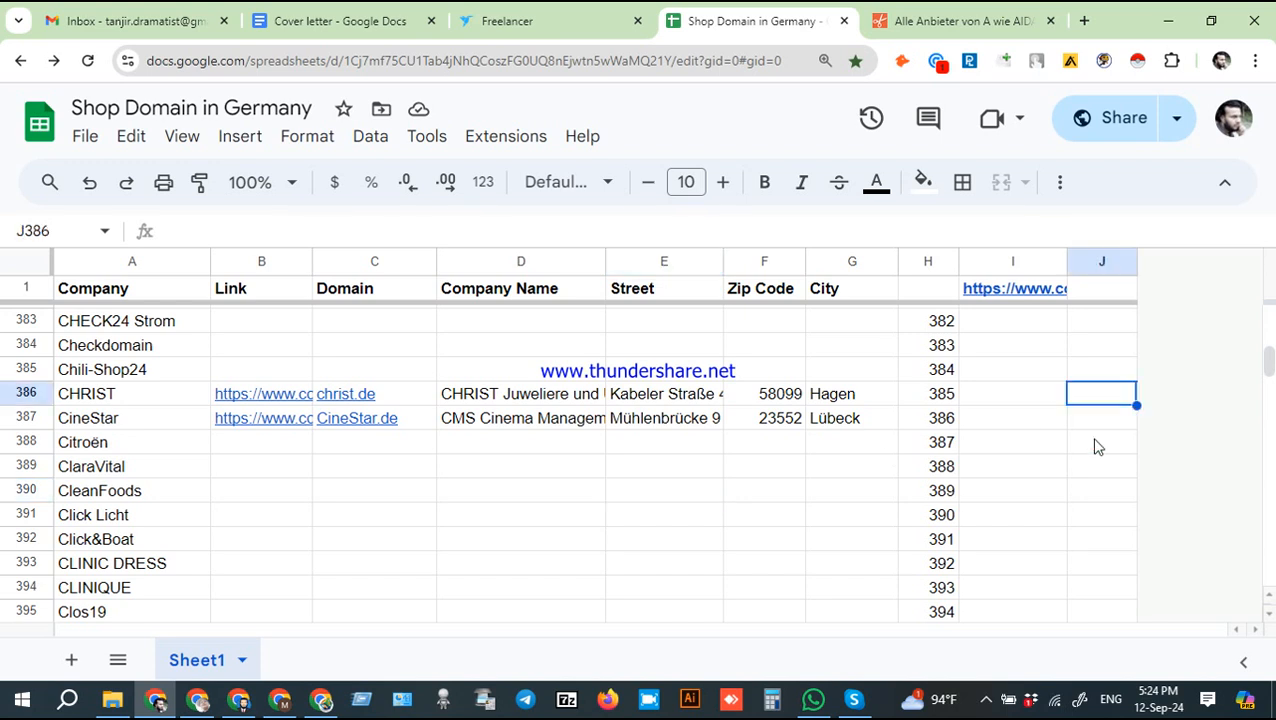
click(960, 21)
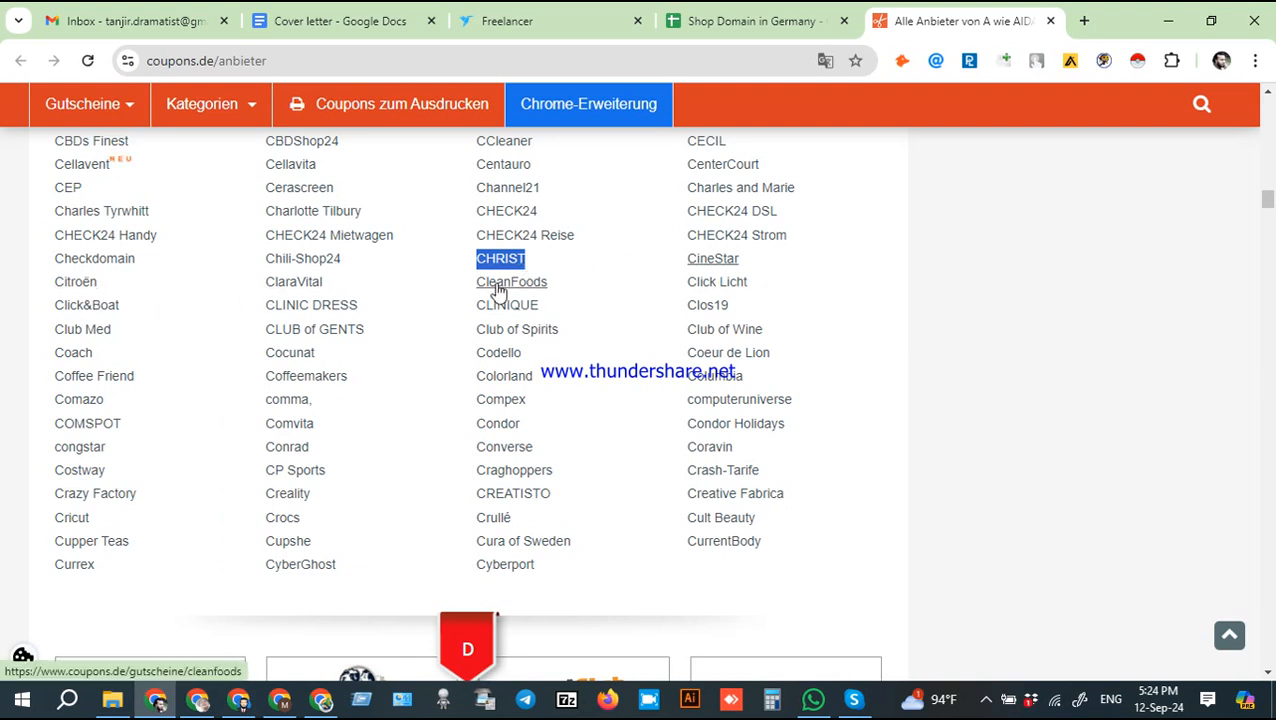
click(800, 20)
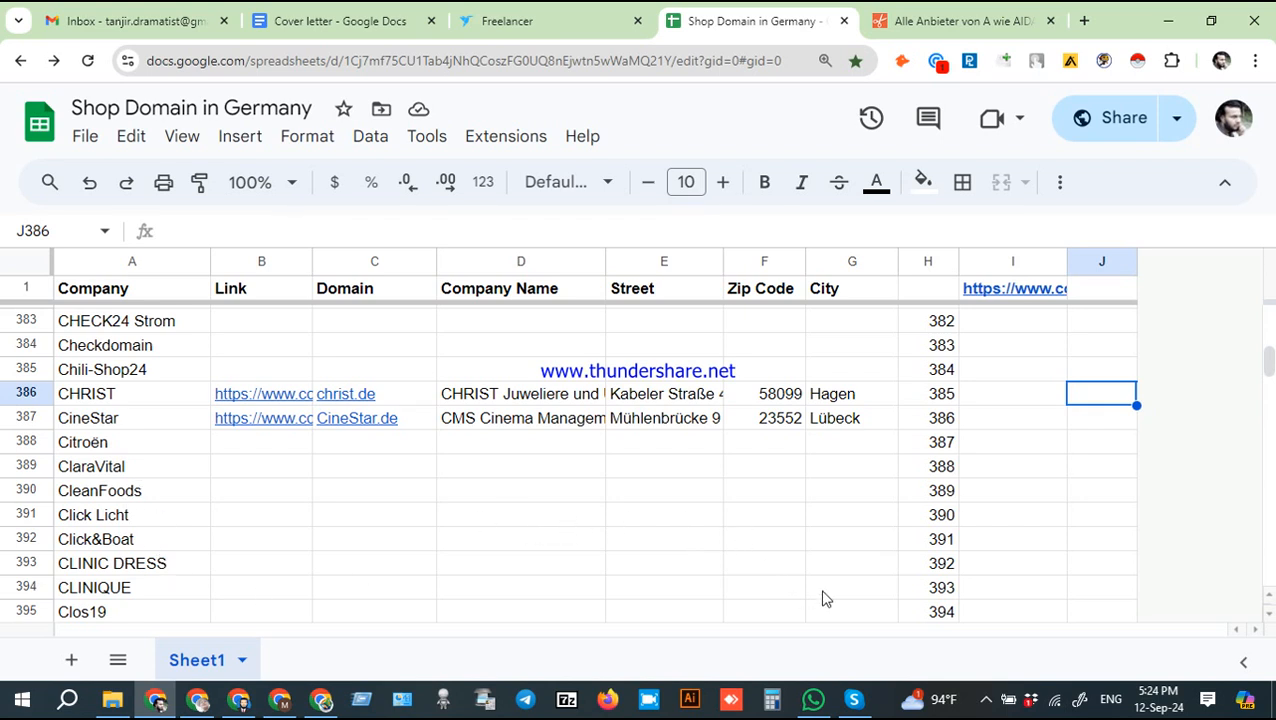
click(985, 699)
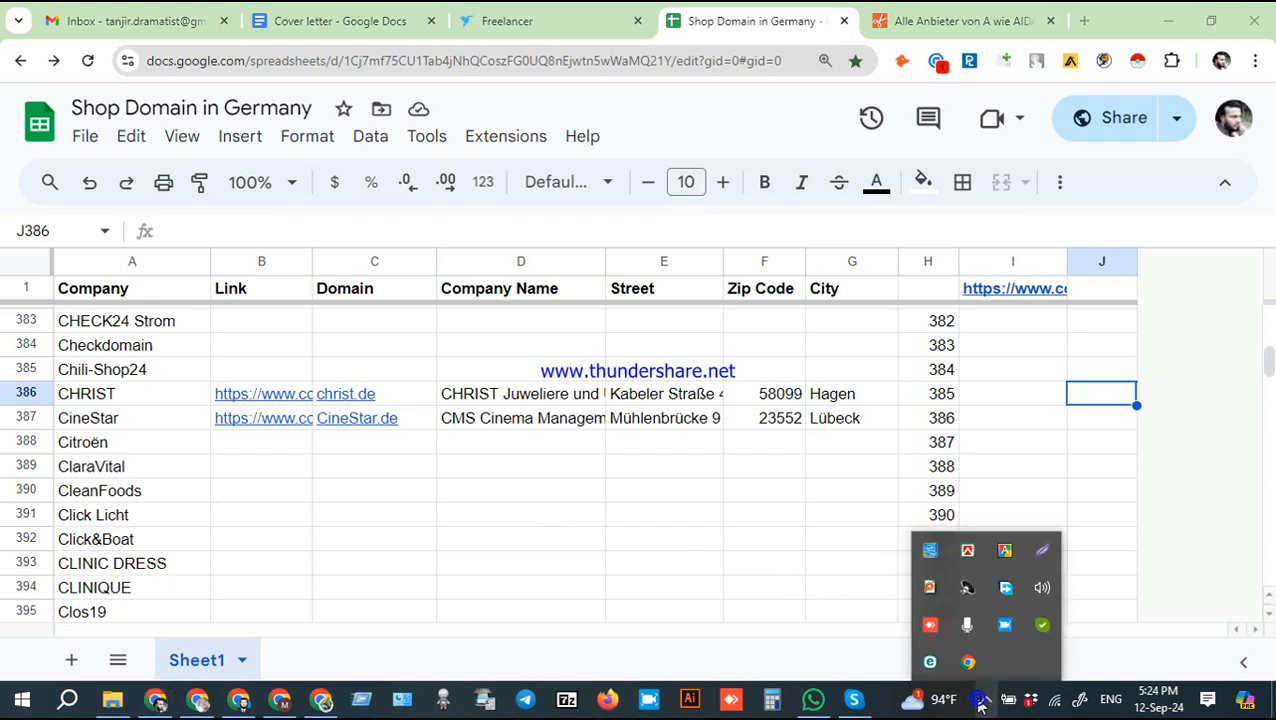
click(1006, 627)
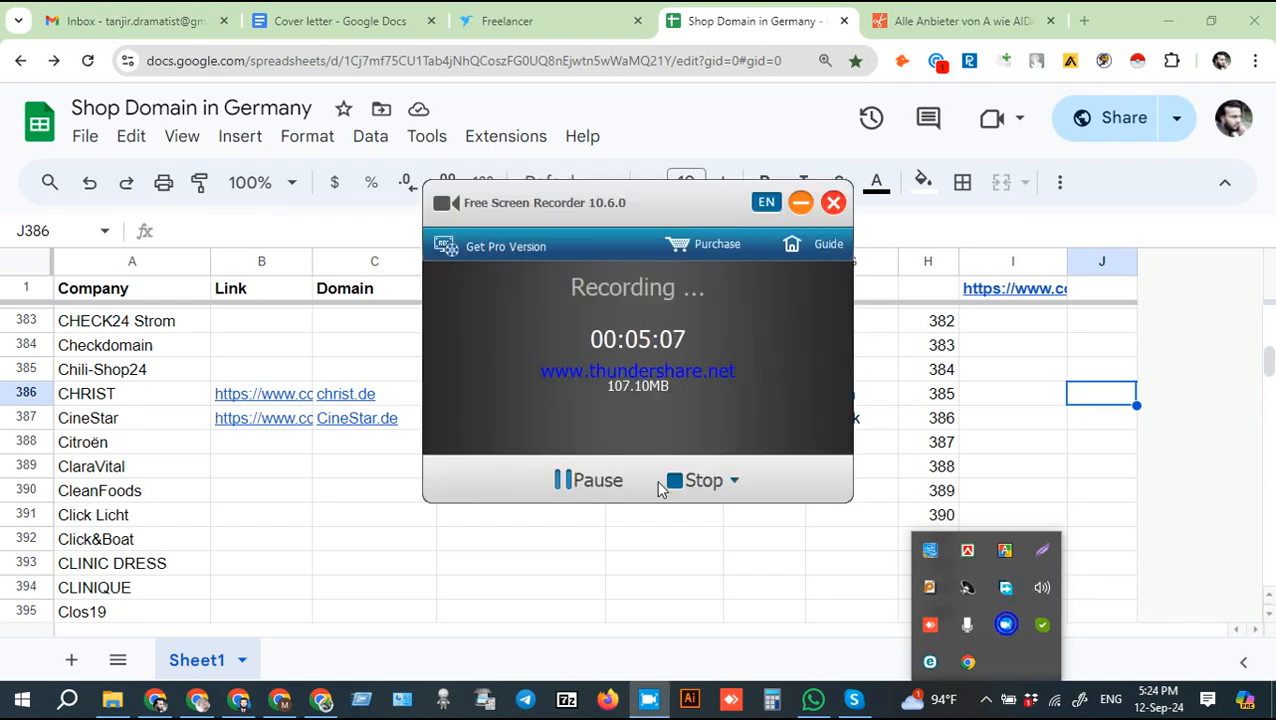